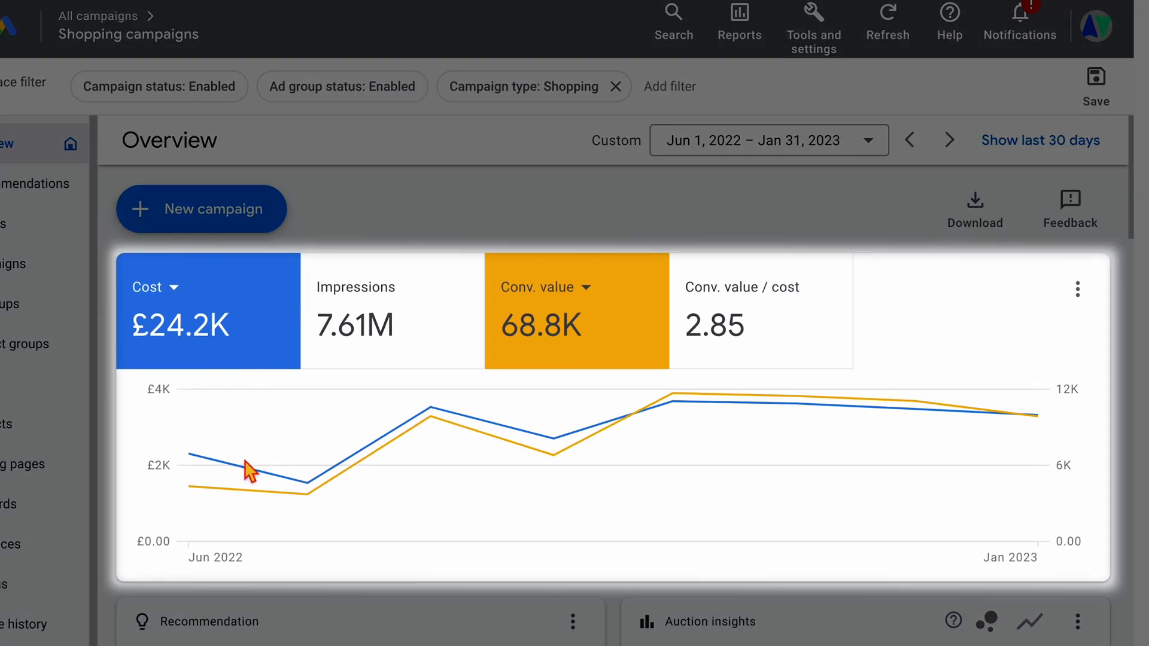
Add Conv. value / cost to the Shopping overview chart and inspect its monthly trend against cost and conversion value
left_click(788, 351)
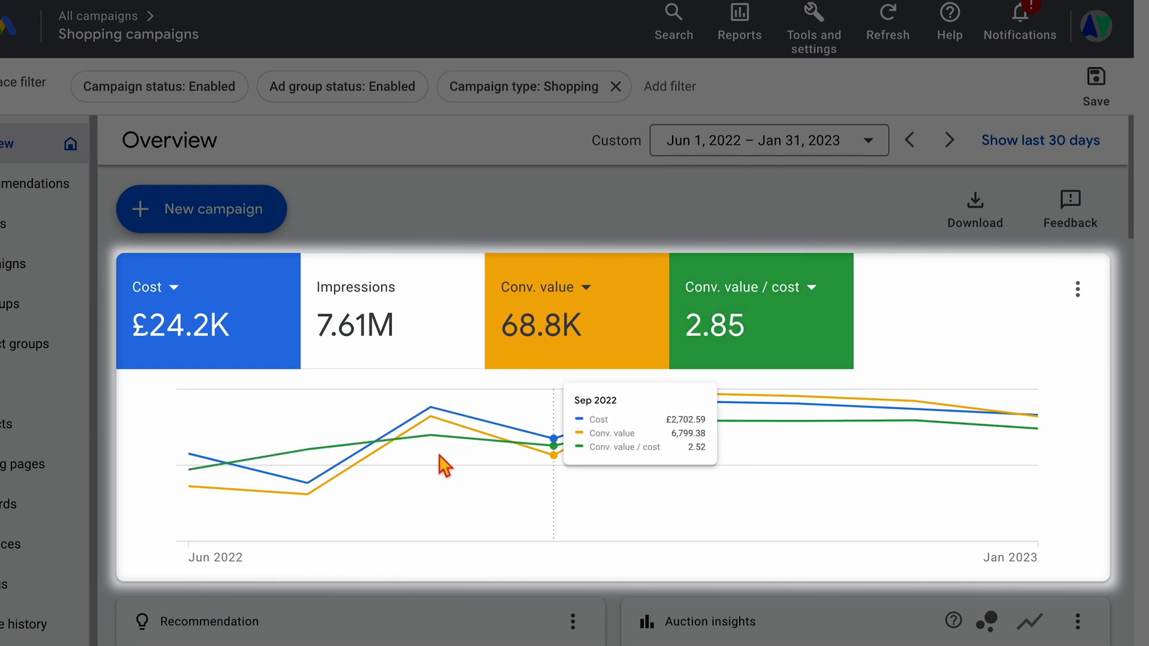
mouse_move(679, 440)
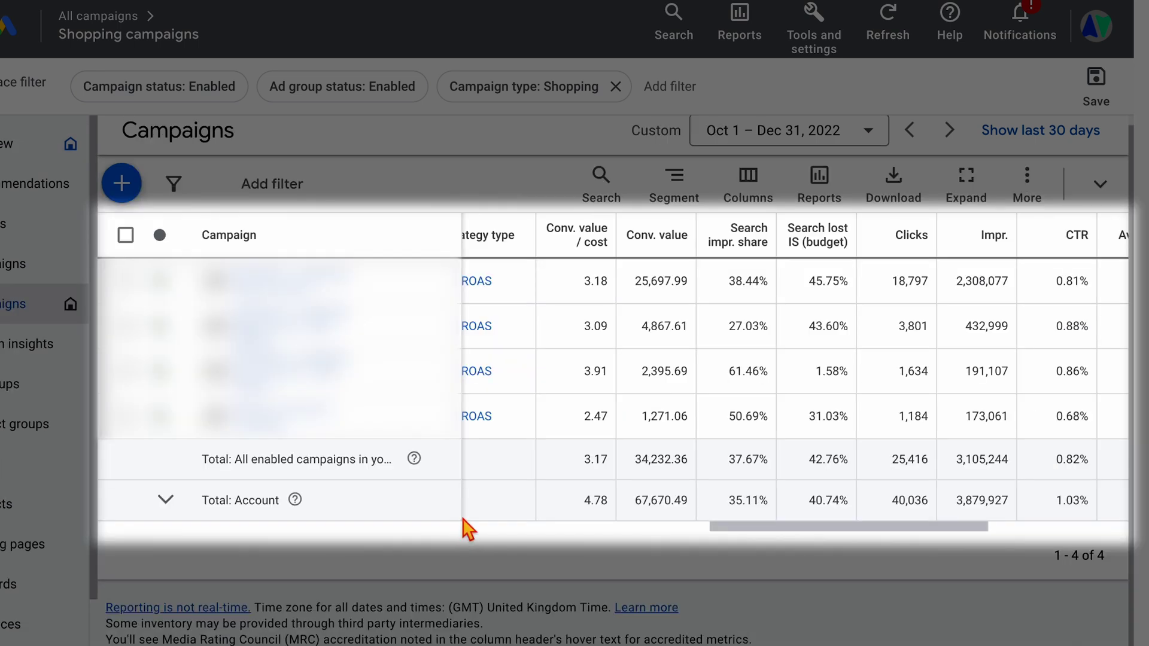
Examine the bid strategy, cost and conversion columns of the Shopping campaigns, temporarily selecting the highest-cost campaign
scroll(469, 530, "left", 3)
scroll(469, 529, "right", 1)
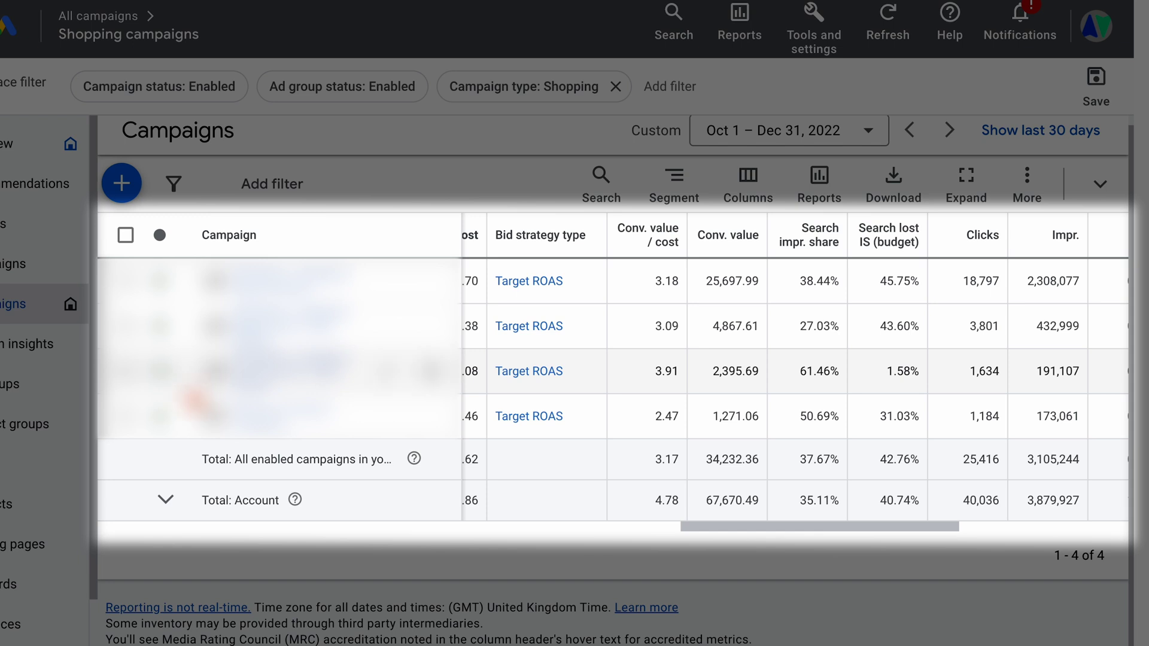
scroll(611, 371, "left", 1)
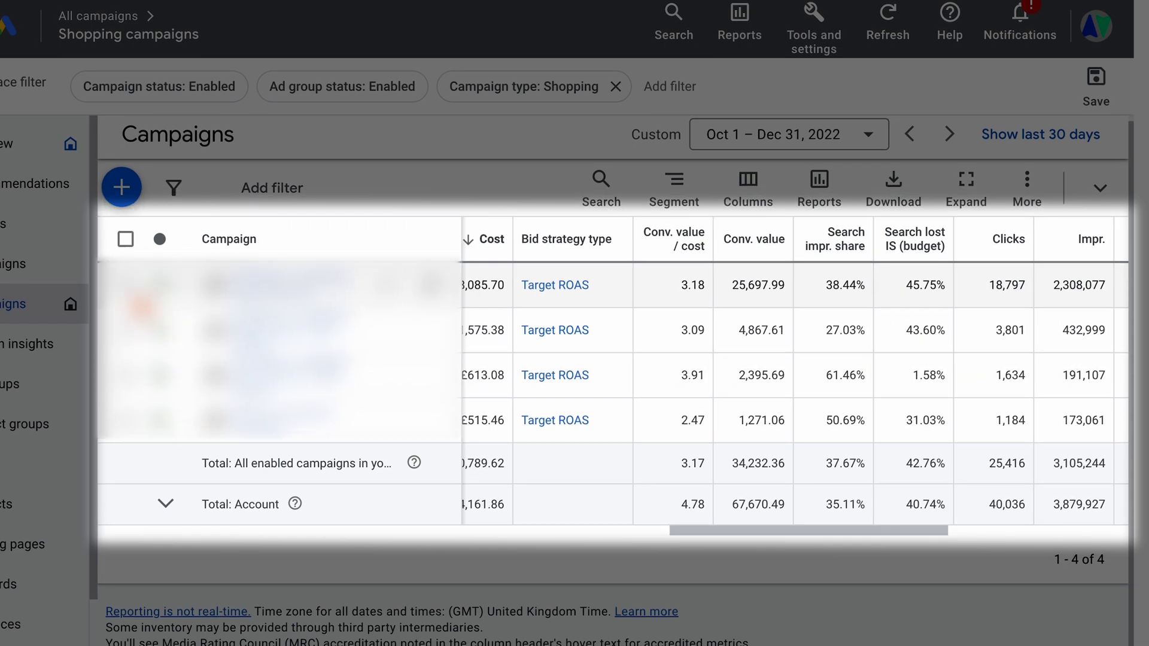
left_click(125, 285)
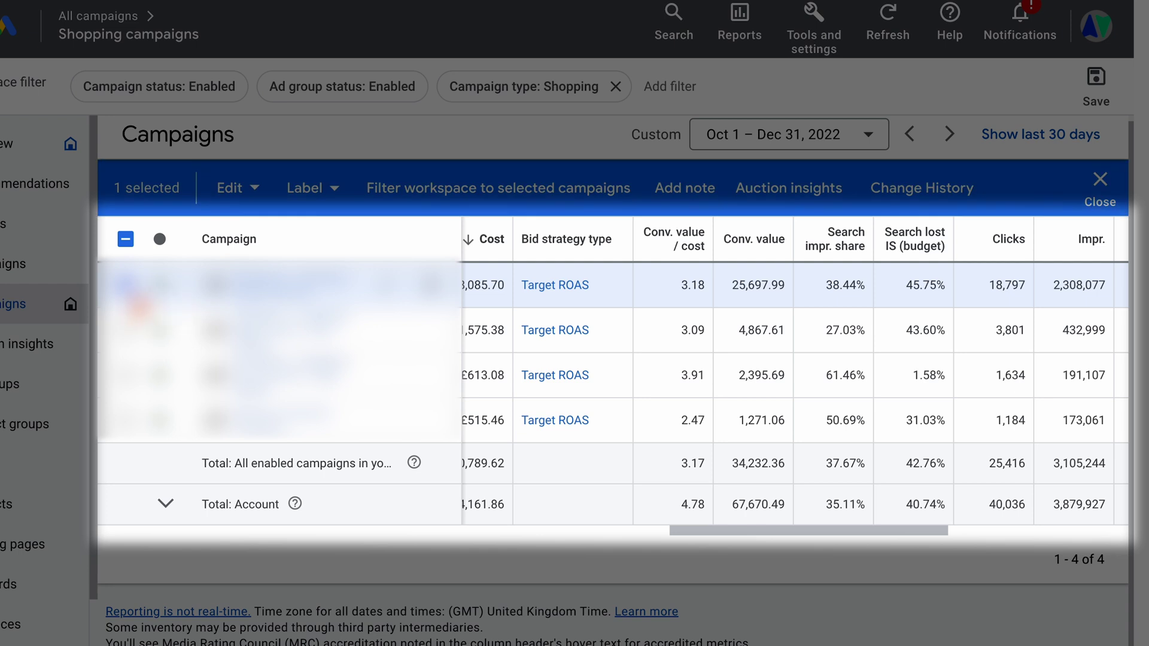
left_click(126, 285)
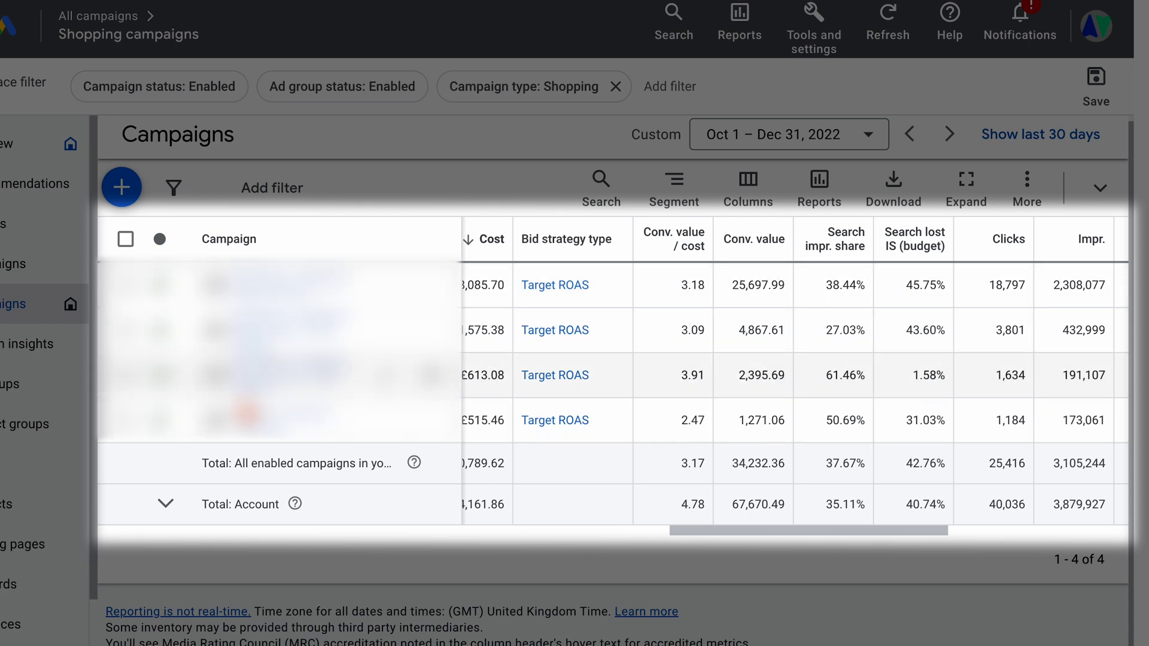
Compare cost, conversion value, search impression share and impression share lost to budget across the four Shopping campaigns
scroll(326, 386, "right", 1)
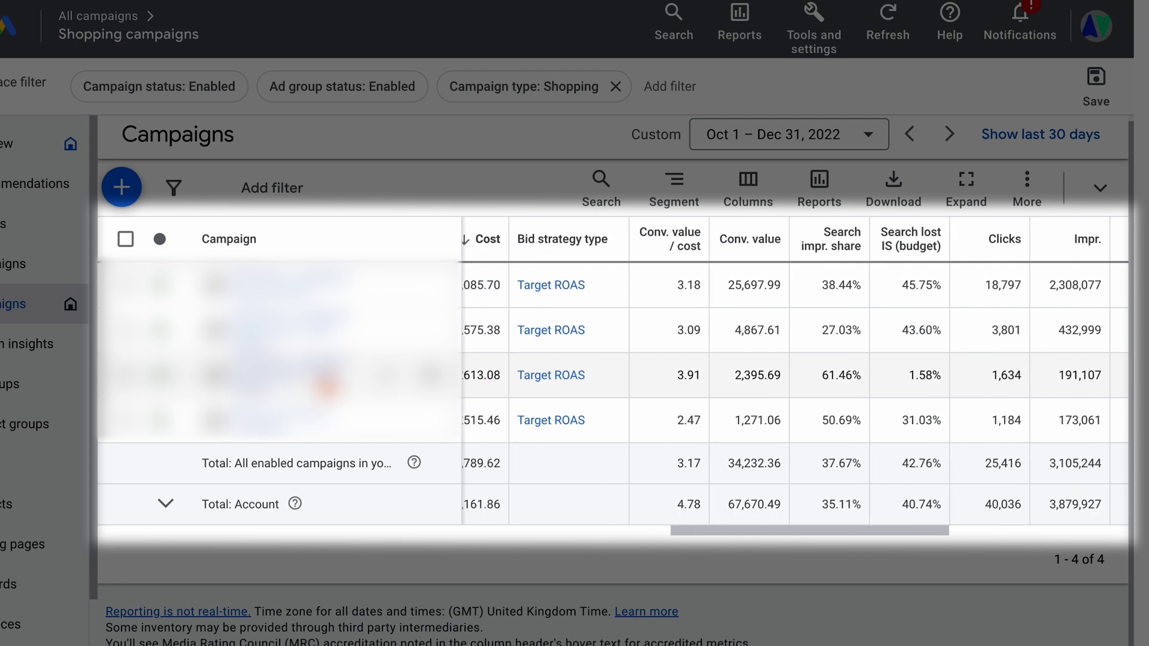
scroll(326, 386, "right", 3)
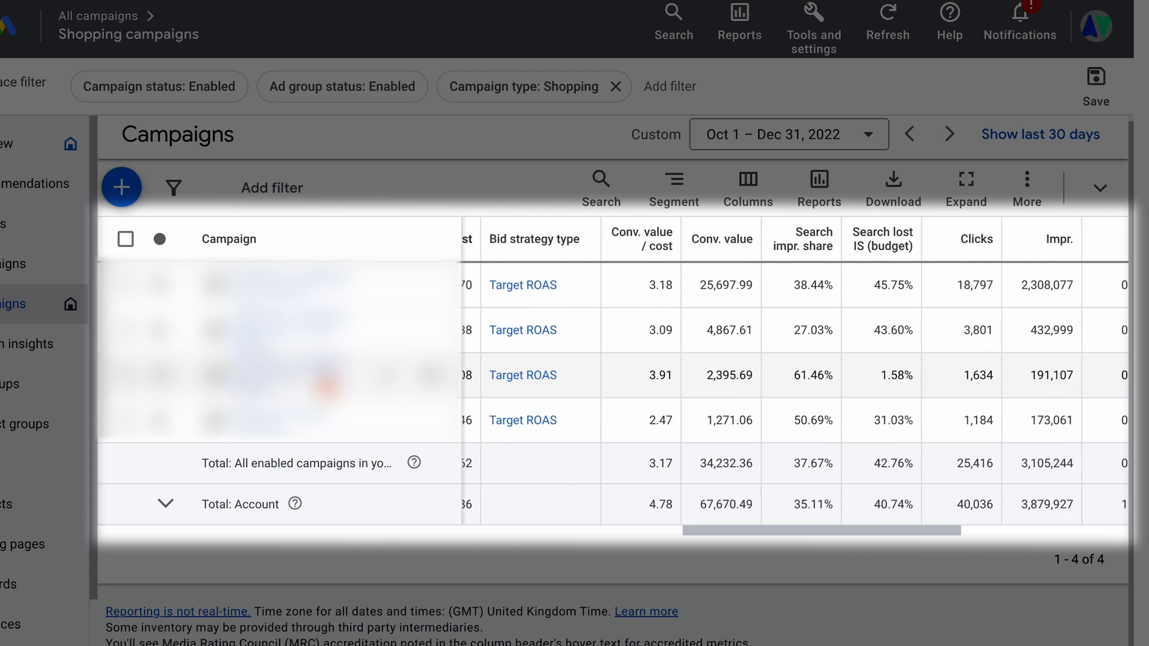
scroll(326, 385, "left", 5)
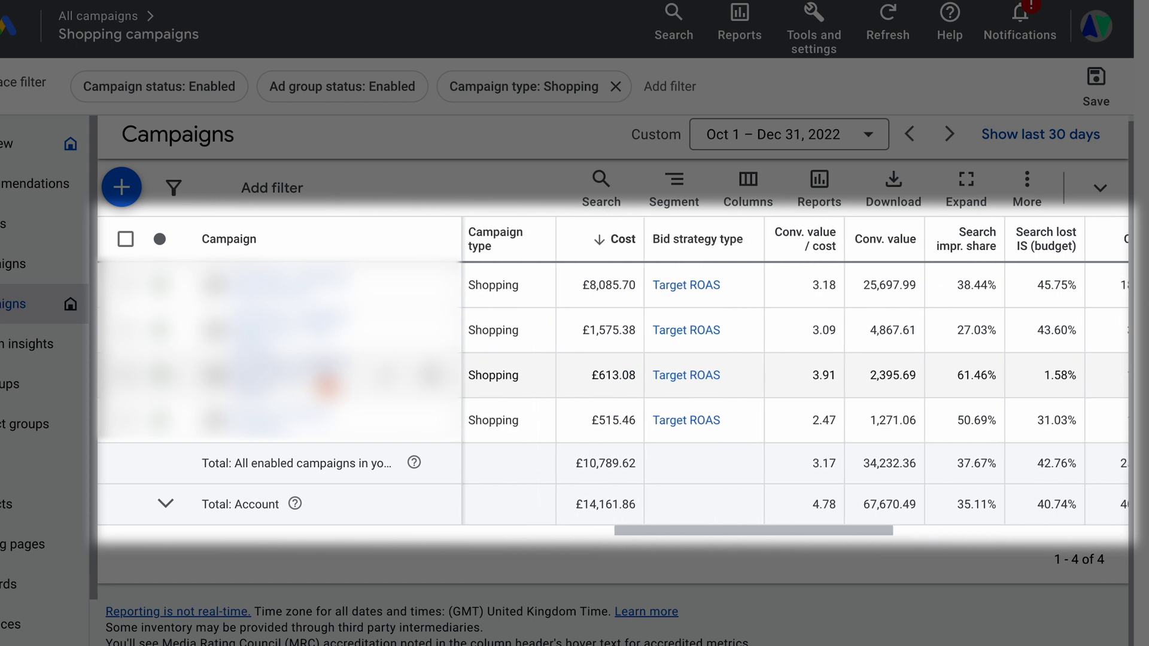
scroll(326, 386, "right", 8)
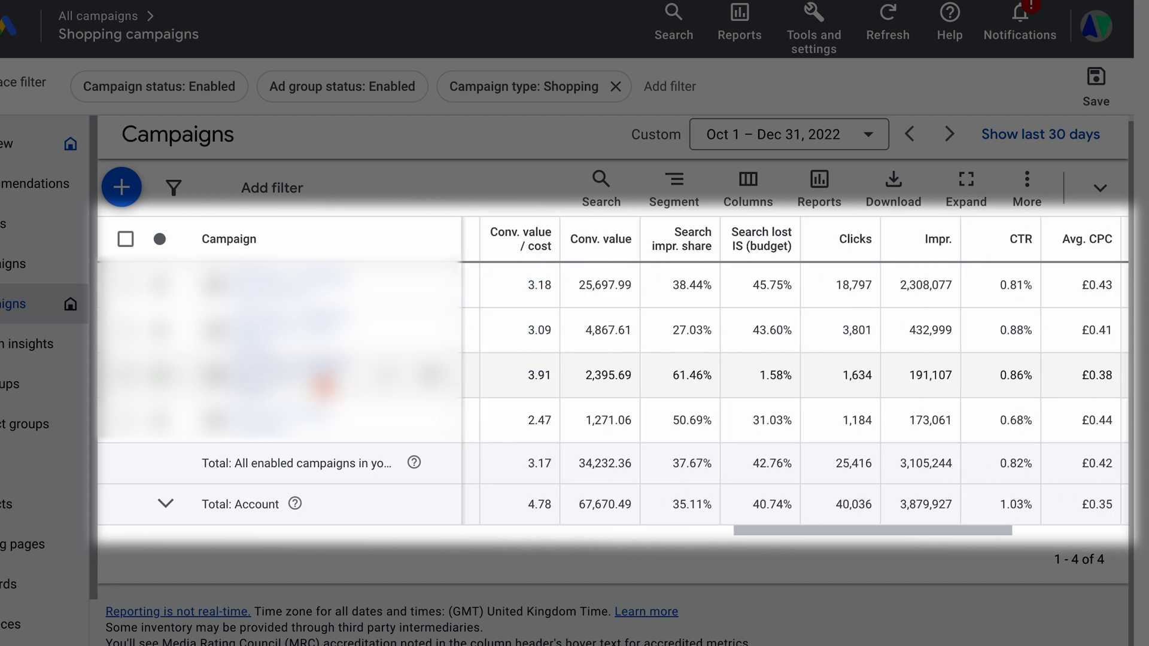
mouse_move(767, 269)
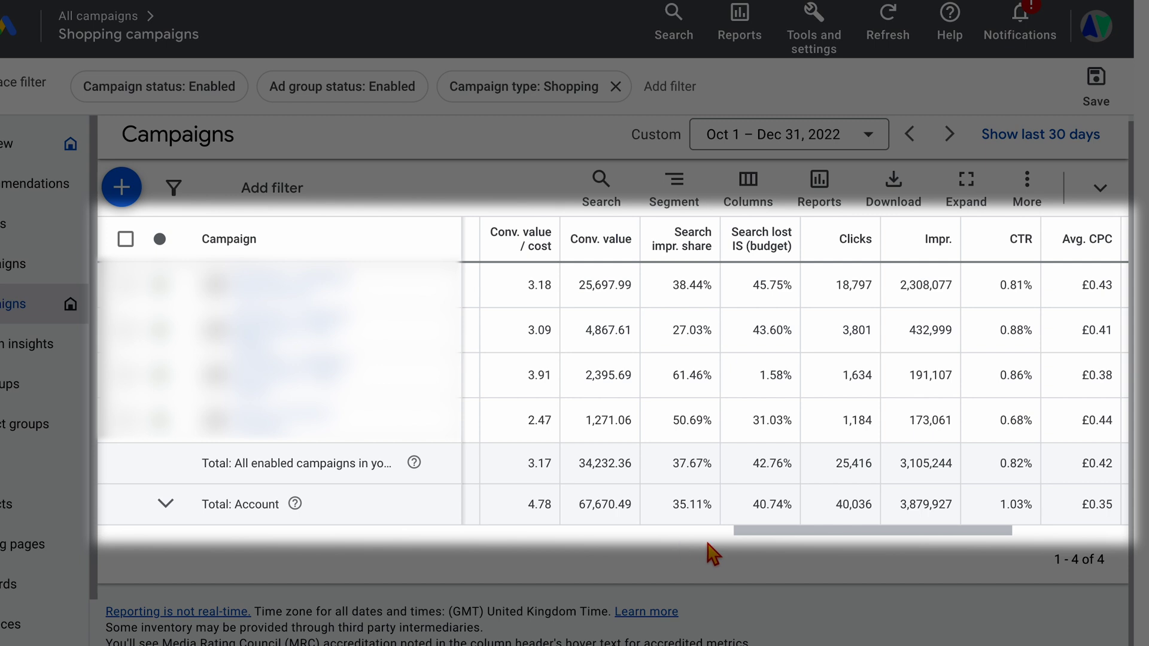
Compare the third Shopping campaign's impression share and budget loss with the two highest-cost campaigns, temporarily selecting their rows
left_click(126, 383)
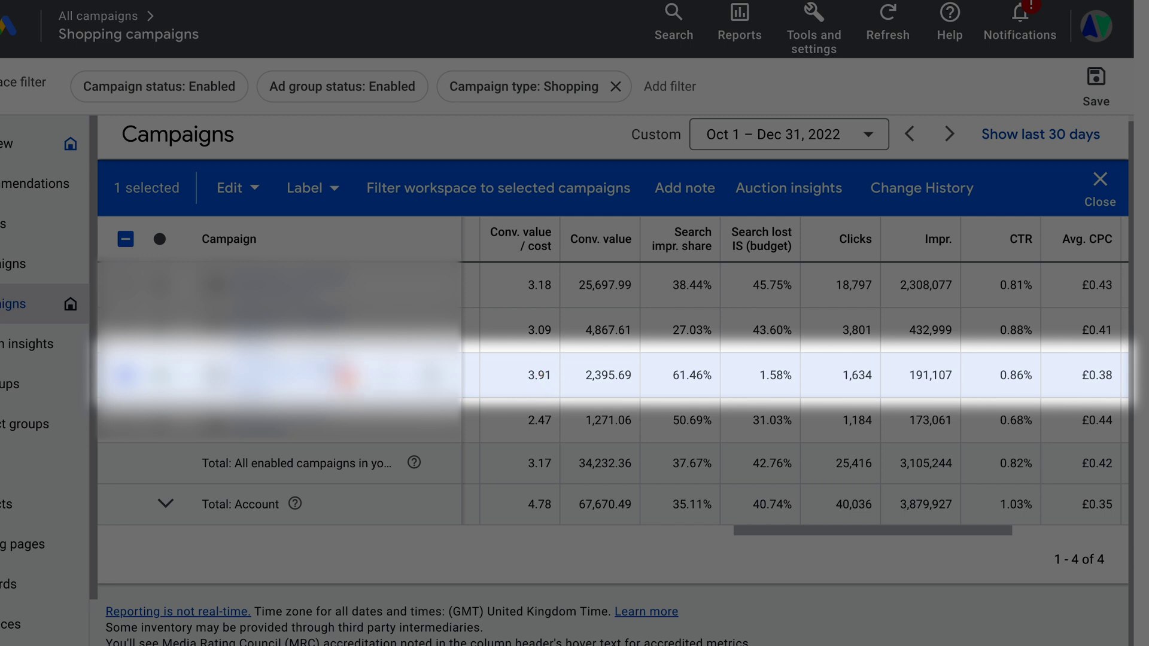
left_click(126, 375)
left_click(126, 284)
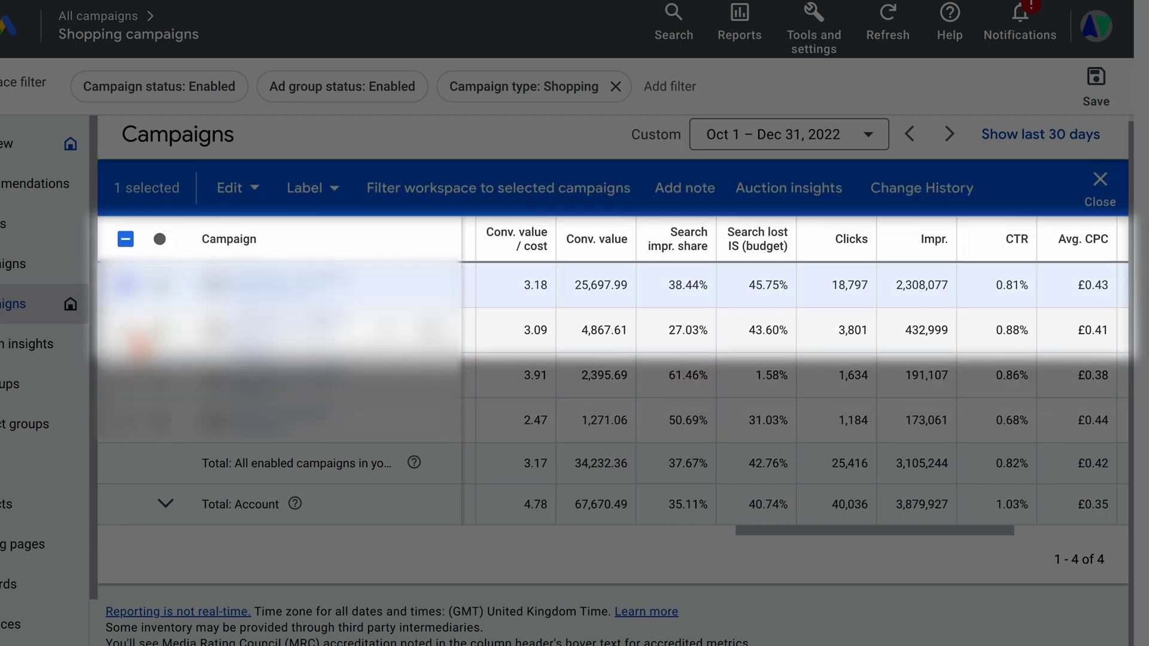
left_click(127, 331)
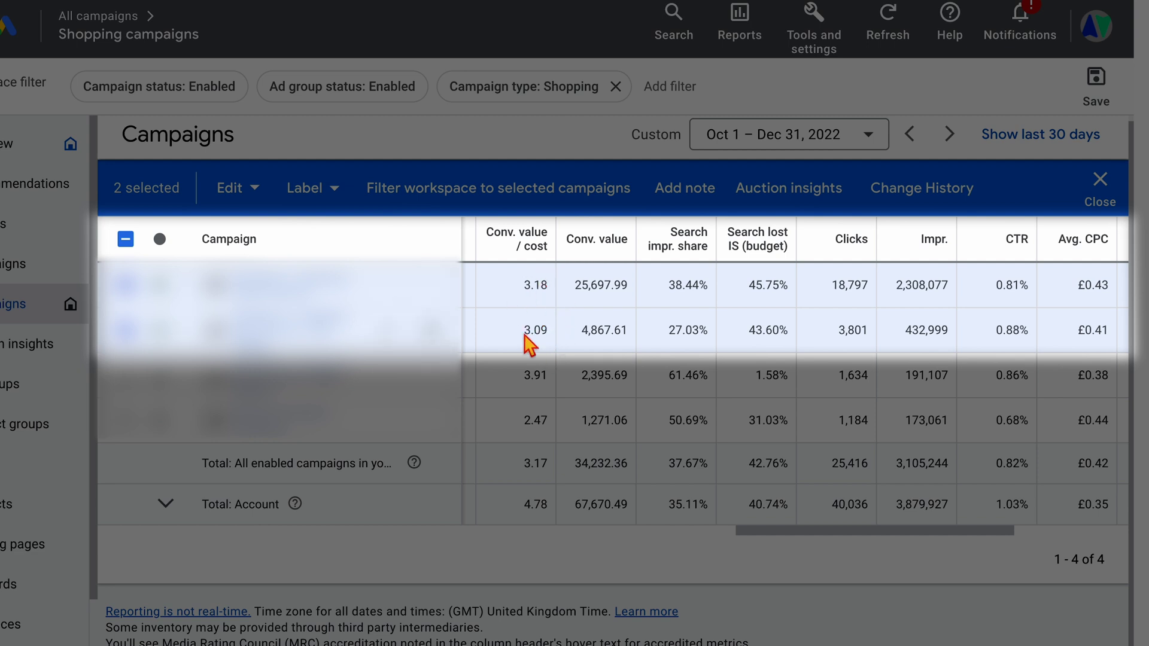
scroll(748, 319, "right", 1)
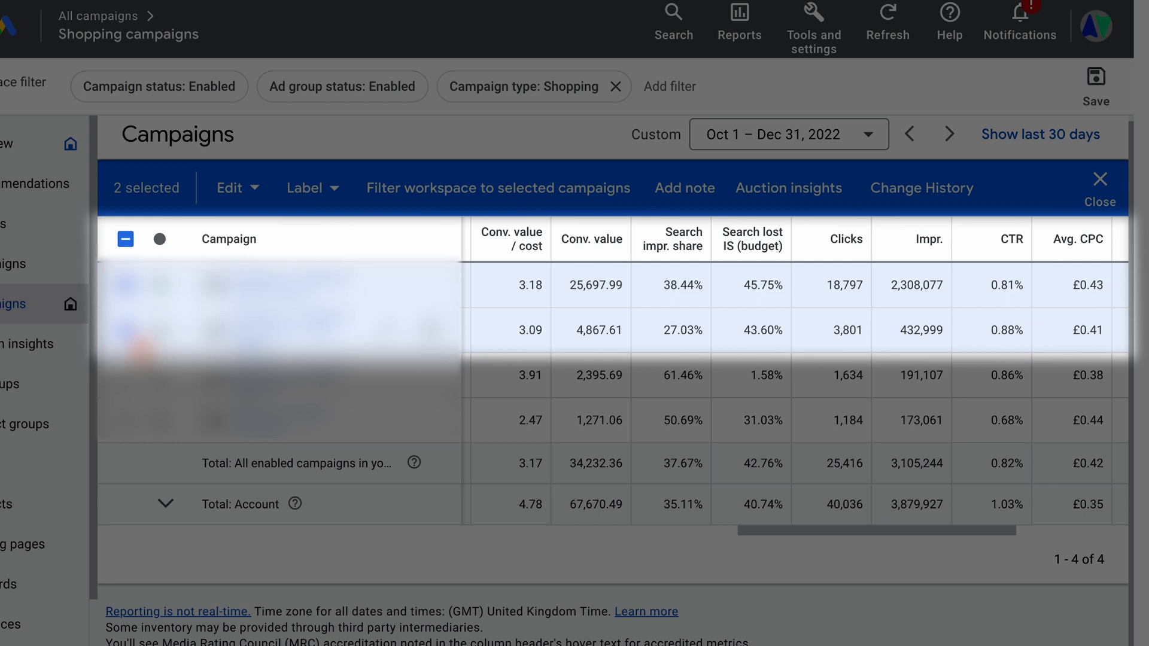
left_click(125, 240)
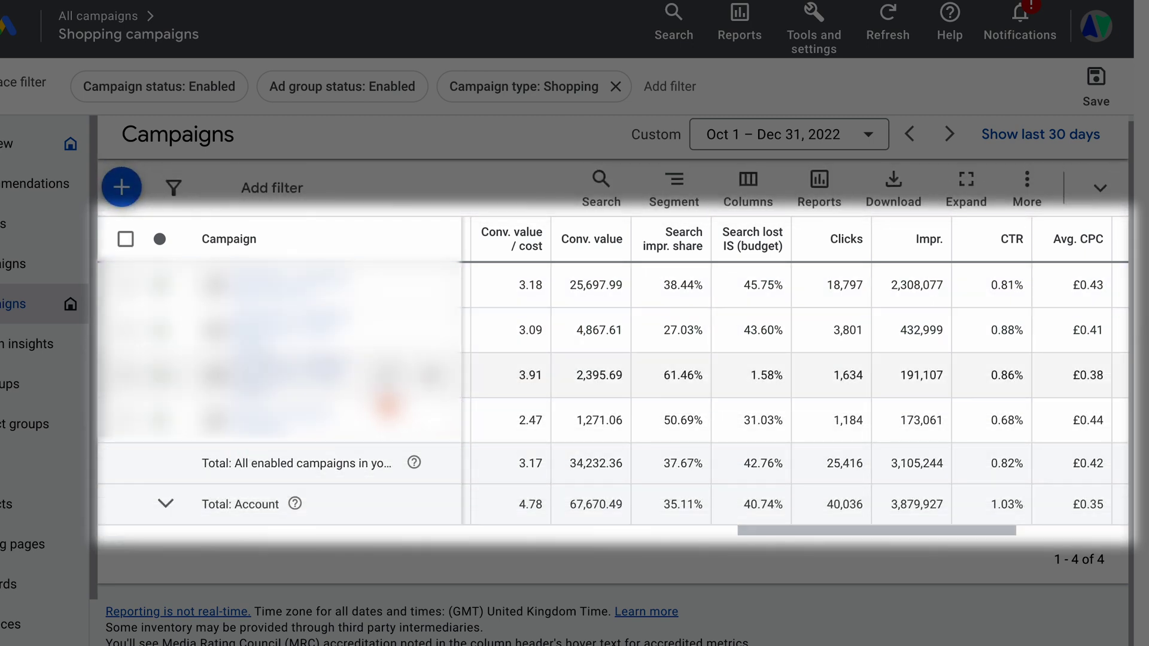
Review the daily budget and status of each Shopping campaign in the campaigns table
scroll(525, 383, "left", 1)
scroll(525, 383, "left", 10)
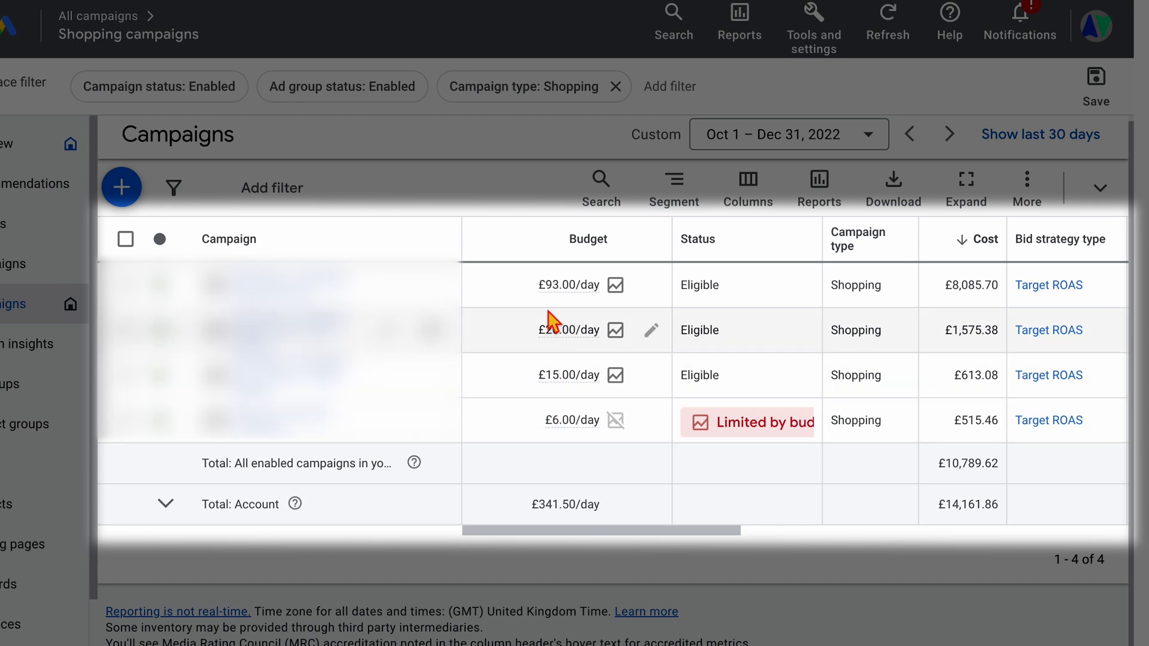
mouse_move(561, 308)
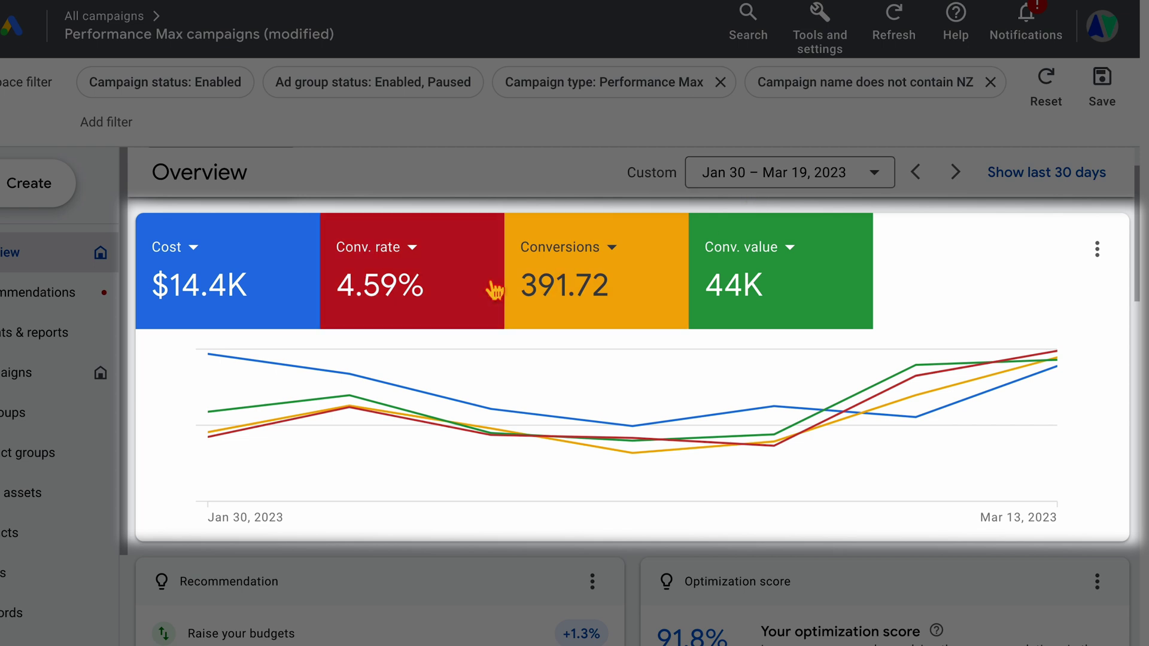
Limit the Performance Max overview chart to Conversions and Conv. value and inspect their weekly trend
left_click(273, 279)
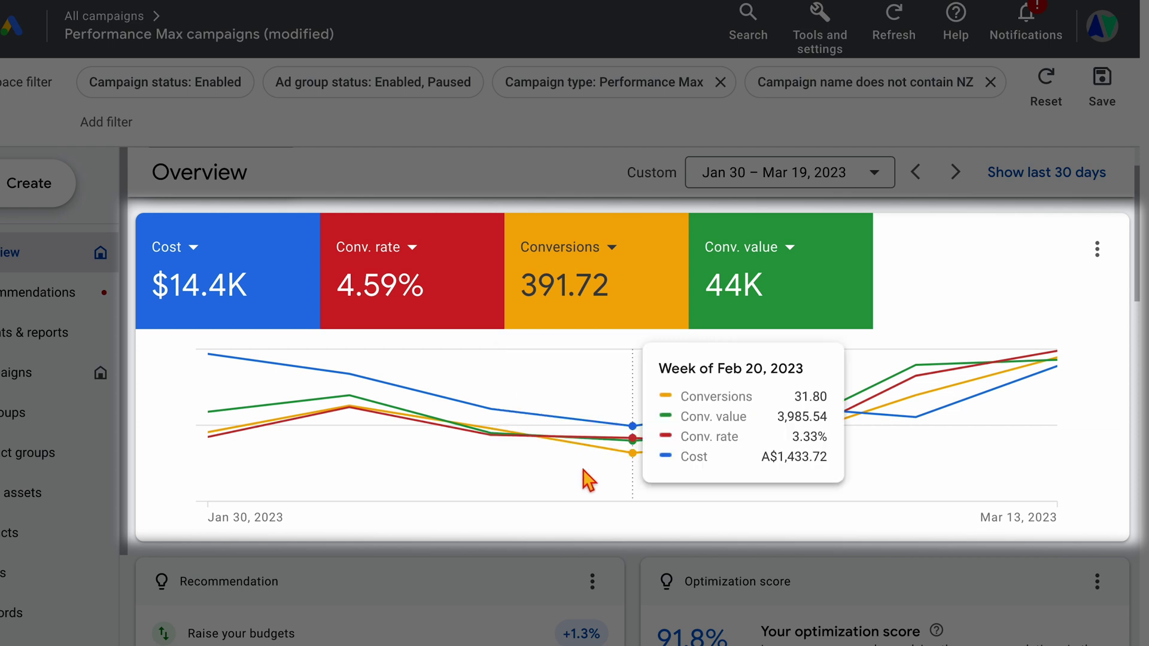
left_click(275, 328)
left_click(384, 326)
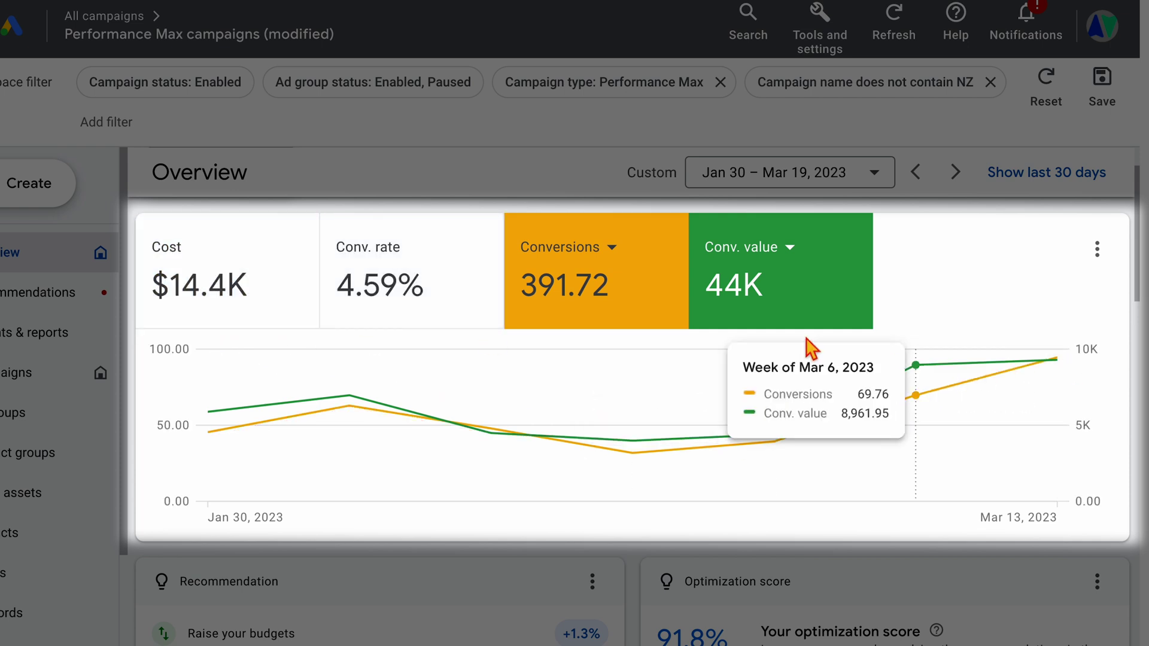
Plot only Conv. rate on the Performance Max overview chart and inspect its most recent week
left_click(608, 307)
left_click(807, 295)
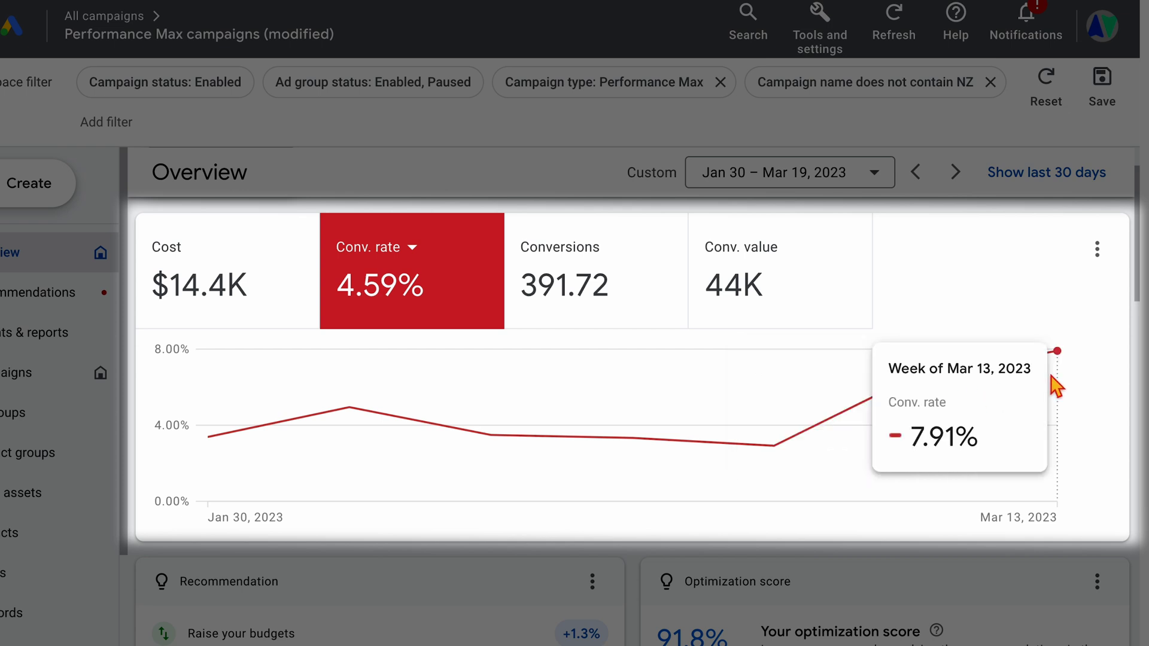
Add Conv. value and Cost to the Performance Max overview chart and compare the trends
left_click(736, 323)
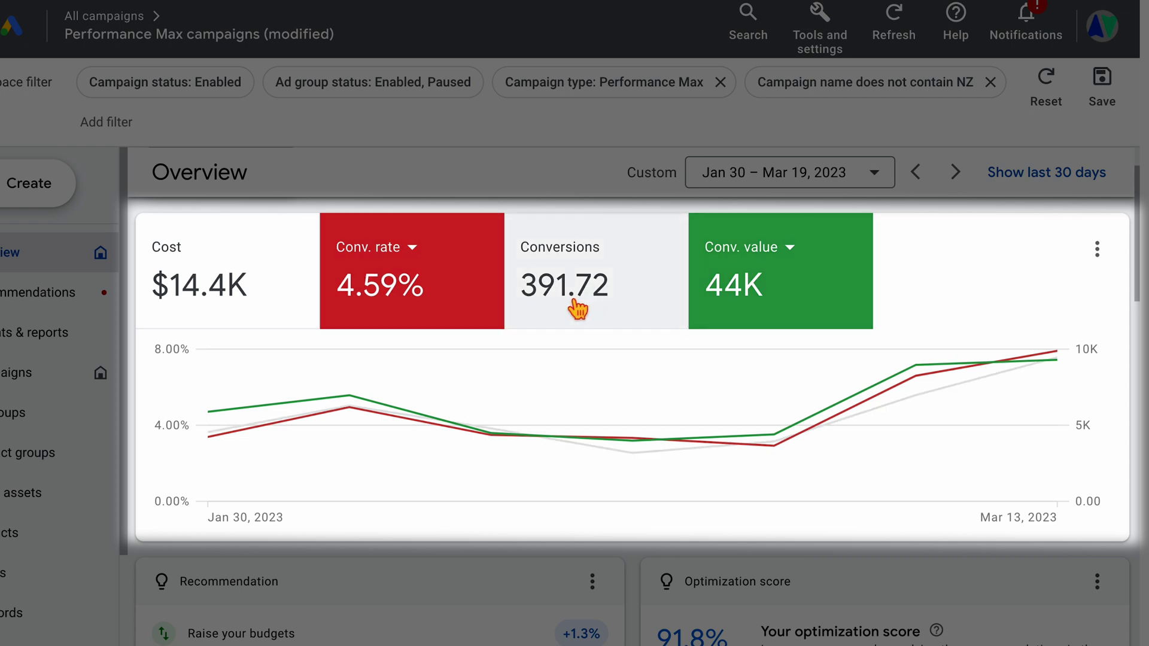
left_click(296, 300)
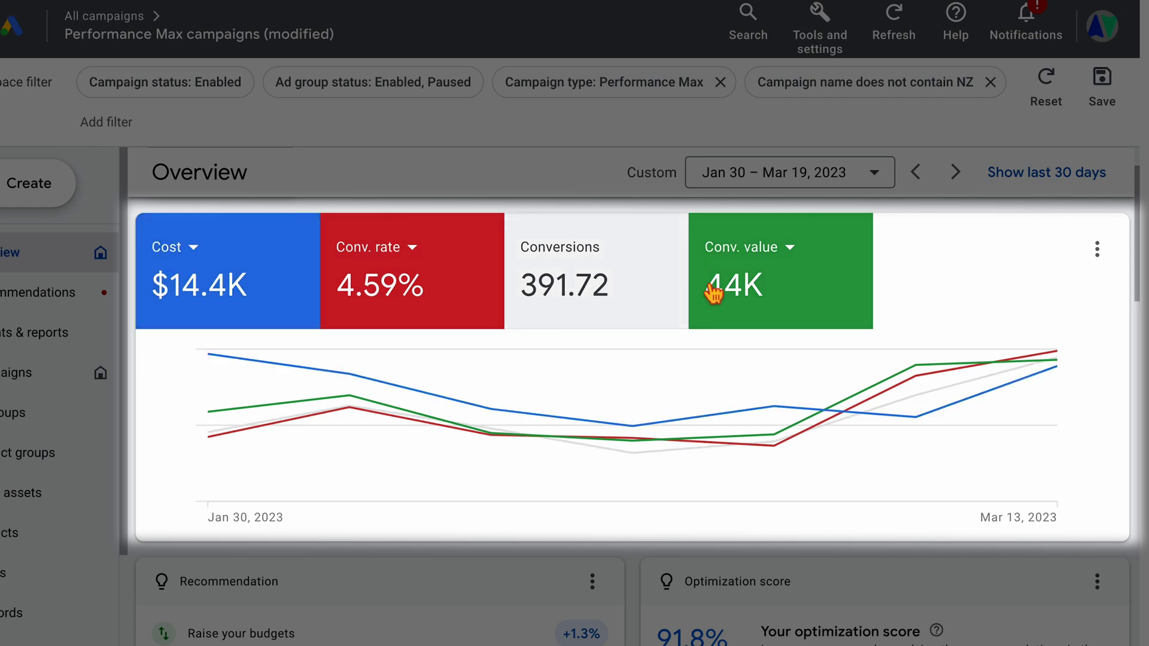
left_click(455, 317)
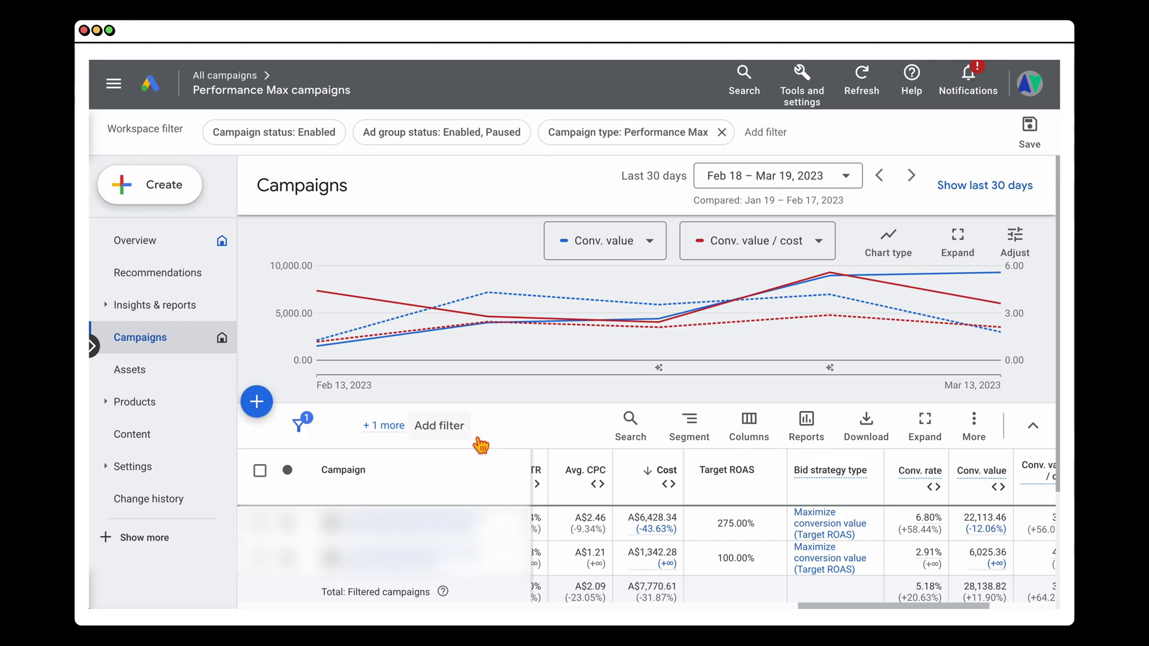
Review the cost, clicks, status and daily budget of the two Performance Max campaigns
scroll(479, 441, "down", 3)
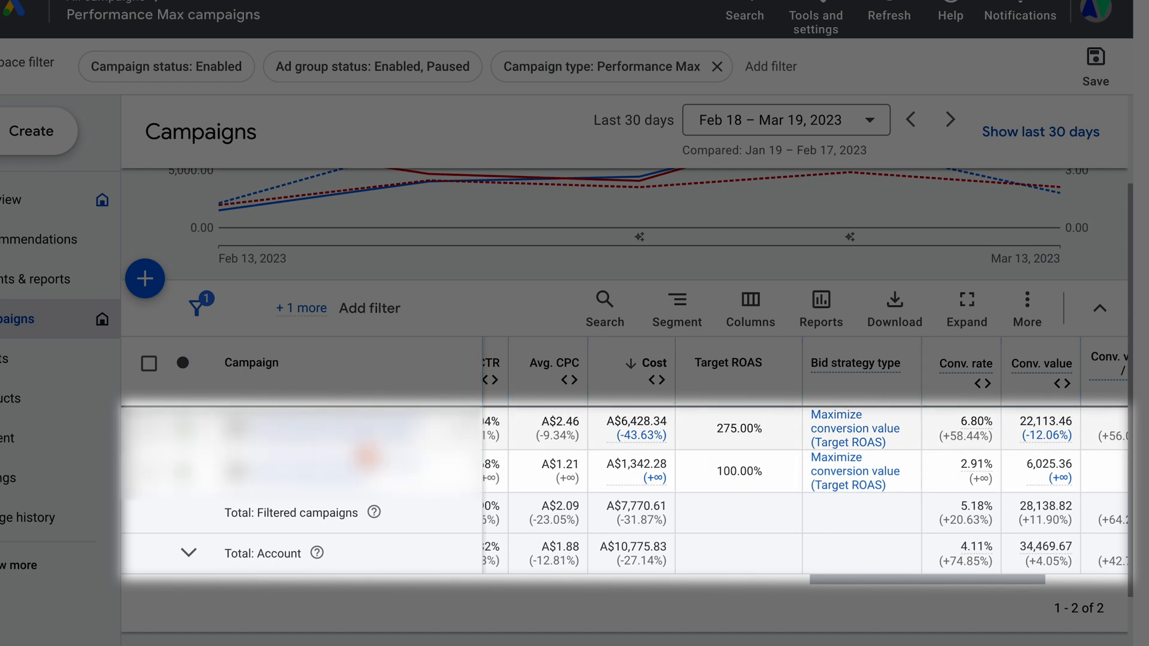
scroll(367, 458, "left", 2)
scroll(377, 498, "left", 5)
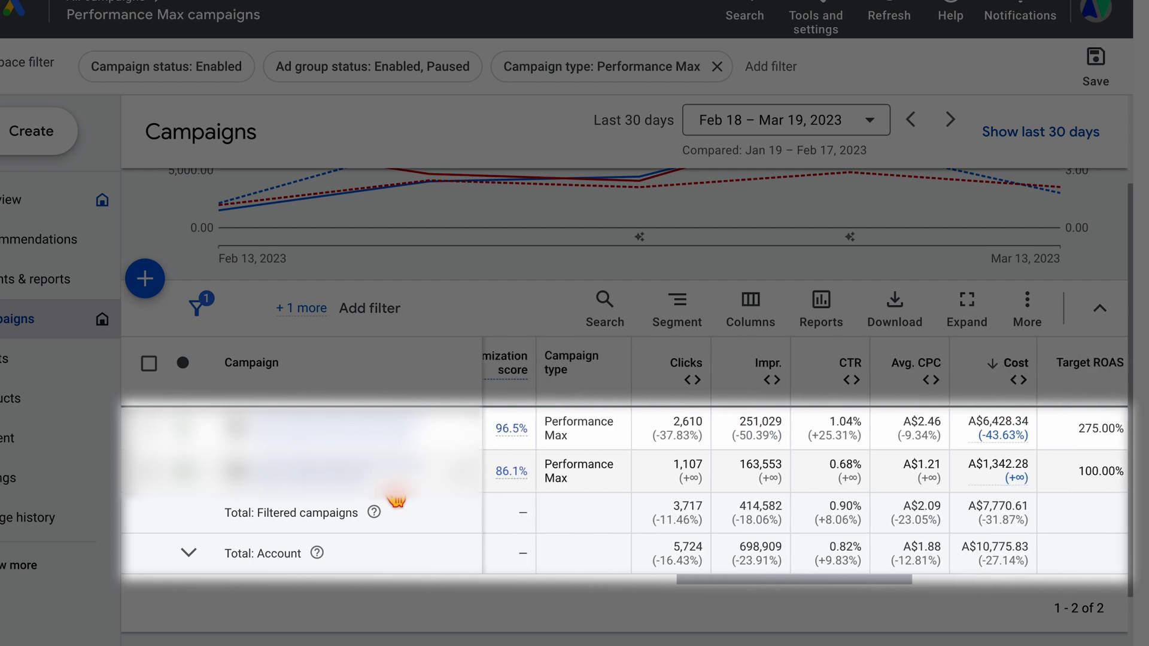
scroll(396, 500, "left", 3)
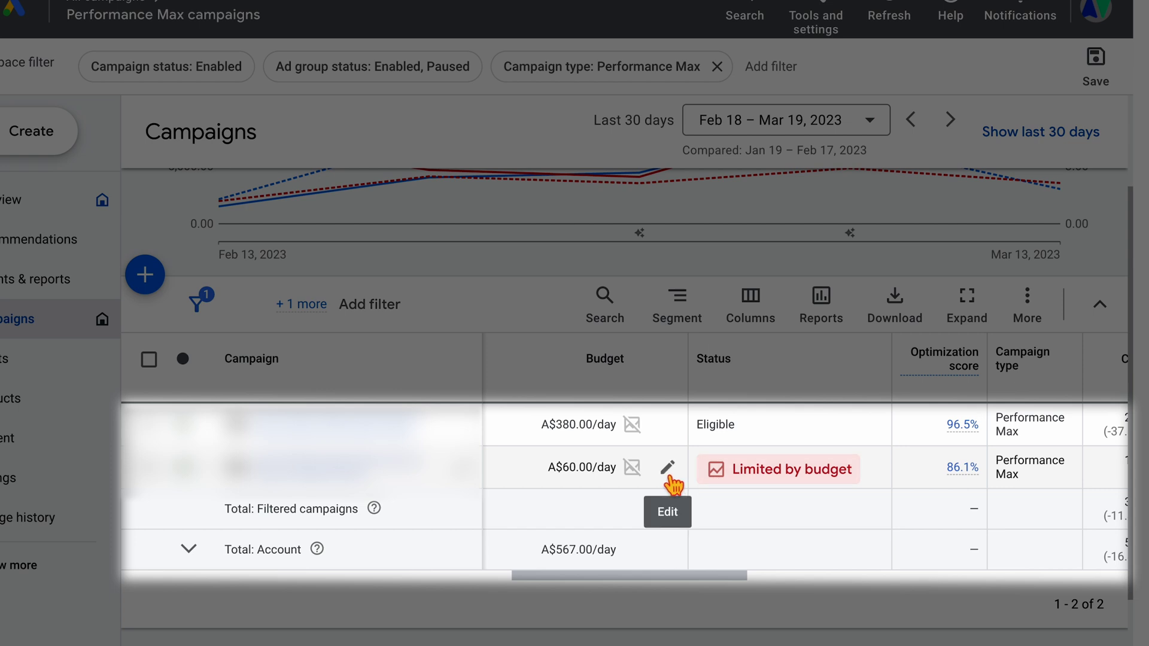
Compare the two Performance Max campaigns' budgets with their target ROAS, conversion rate, conversion value and cost per conversion
scroll(668, 484, "right", 2)
scroll(662, 479, "right", 5)
scroll(662, 477, "left", 7)
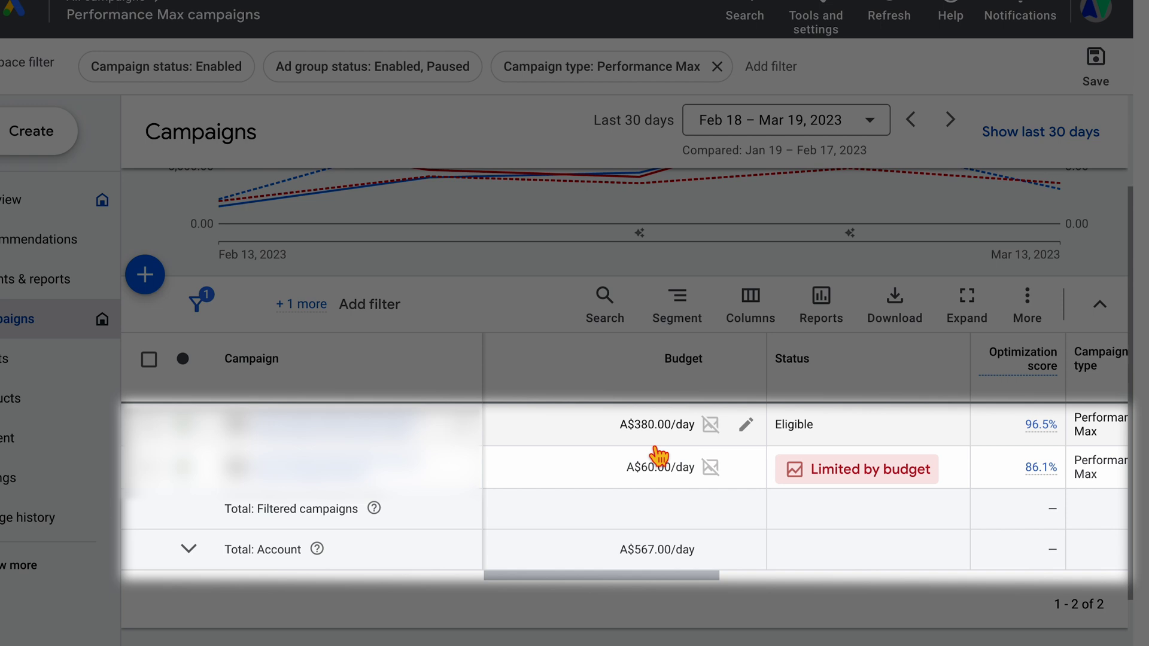
scroll(660, 456, "right", 4)
scroll(660, 456, "left", 4)
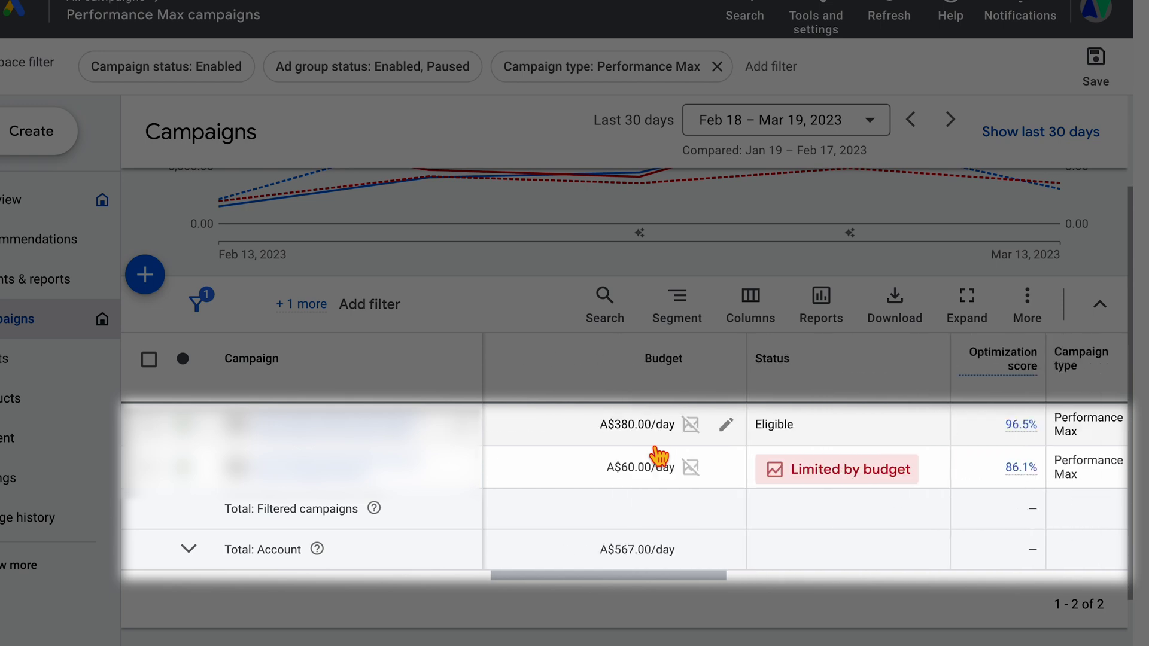
scroll(660, 456, "right", 10)
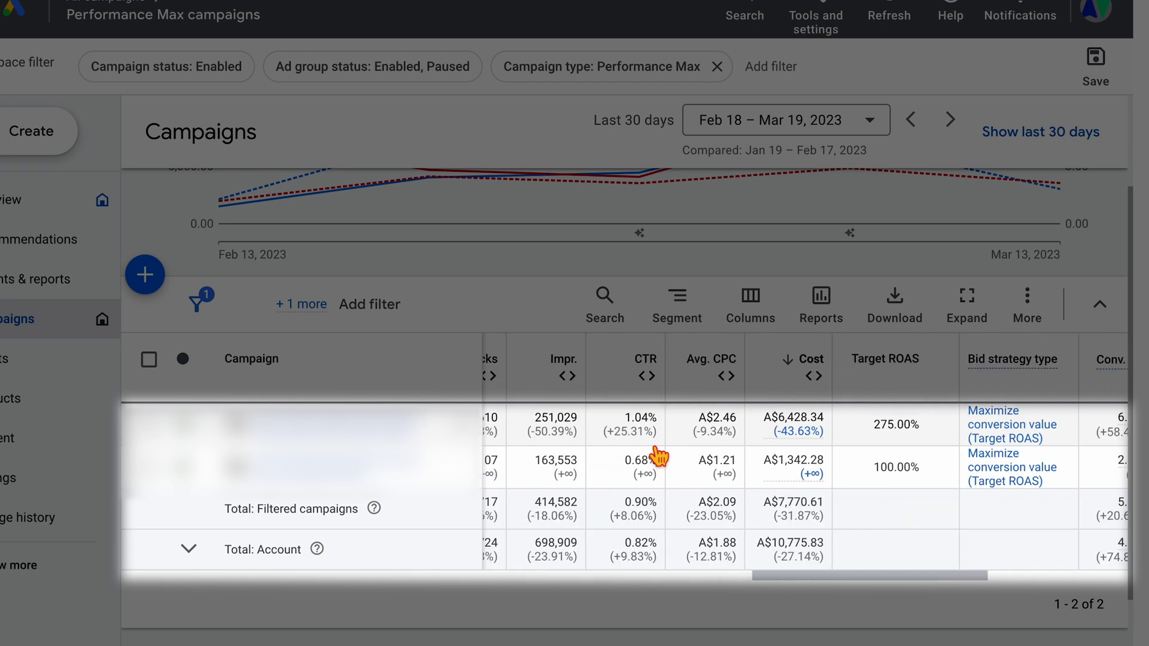
scroll(658, 456, "right", 6)
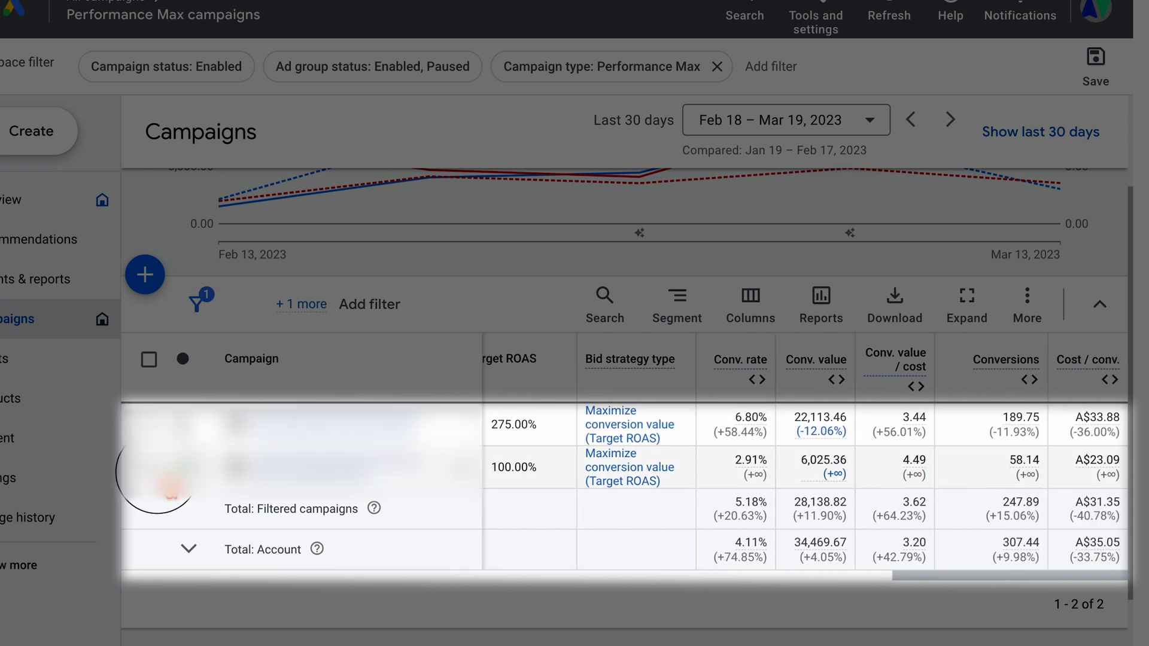
Select the Performance Max campaign with the 100% target ROAS and compare its cost and conversion value with the other campaign's
left_click(151, 469)
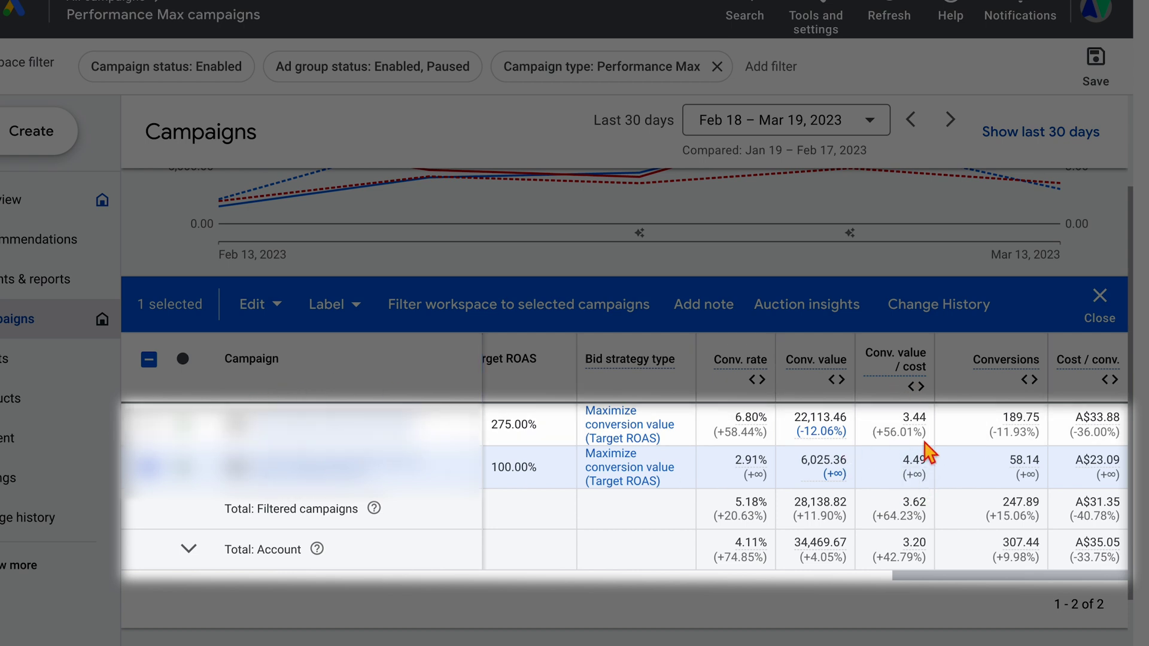
scroll(913, 438, "left", 1)
scroll(913, 439, "left", 5)
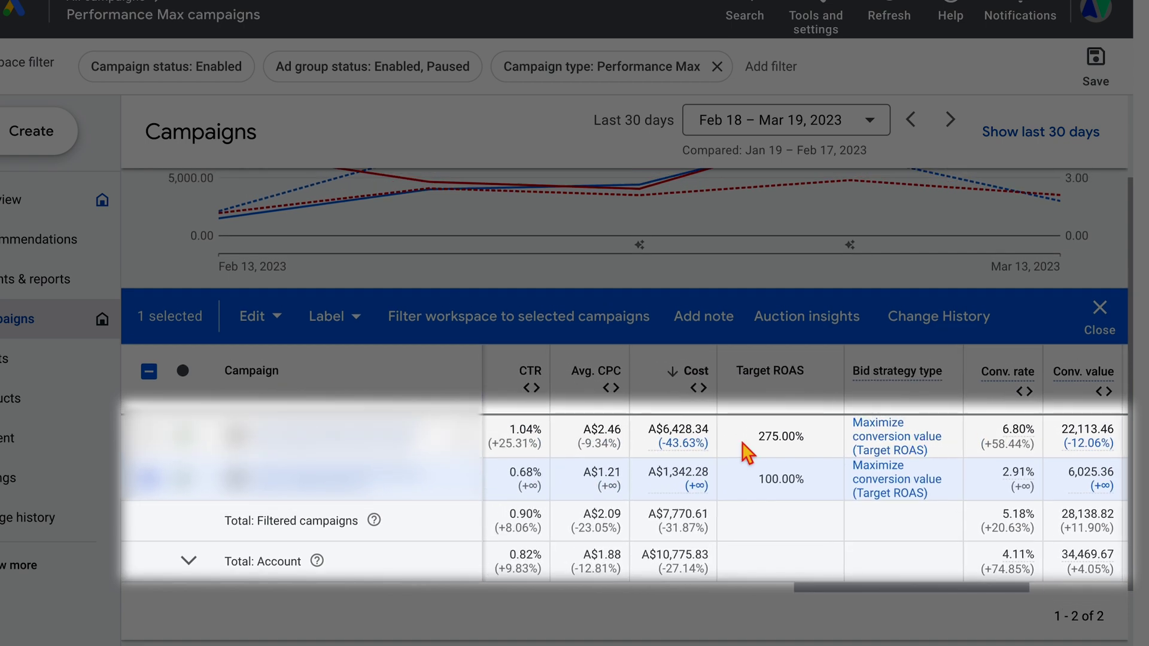
mouse_move(692, 456)
scroll(768, 440, "right", 5)
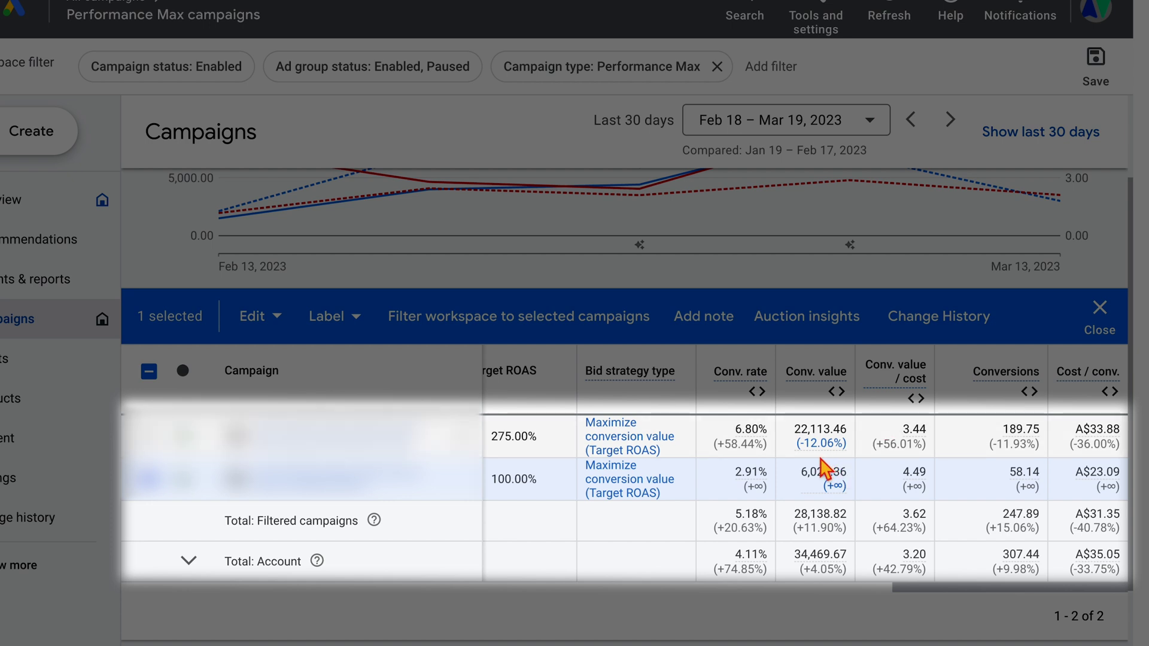
scroll(824, 469, "left", 6)
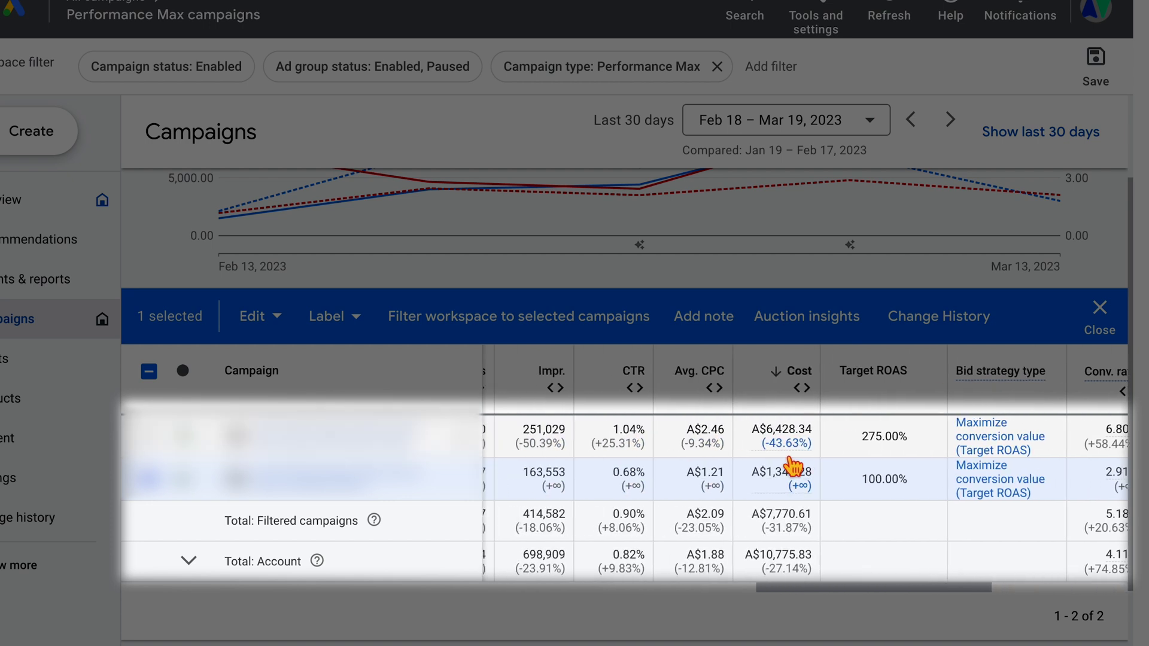
Compare cost, conversion value, Conv. value / cost and cost per conversion for the campaigns with 275% and 100% target ROAS
mouse_move(779, 459)
scroll(780, 465, "right", 6)
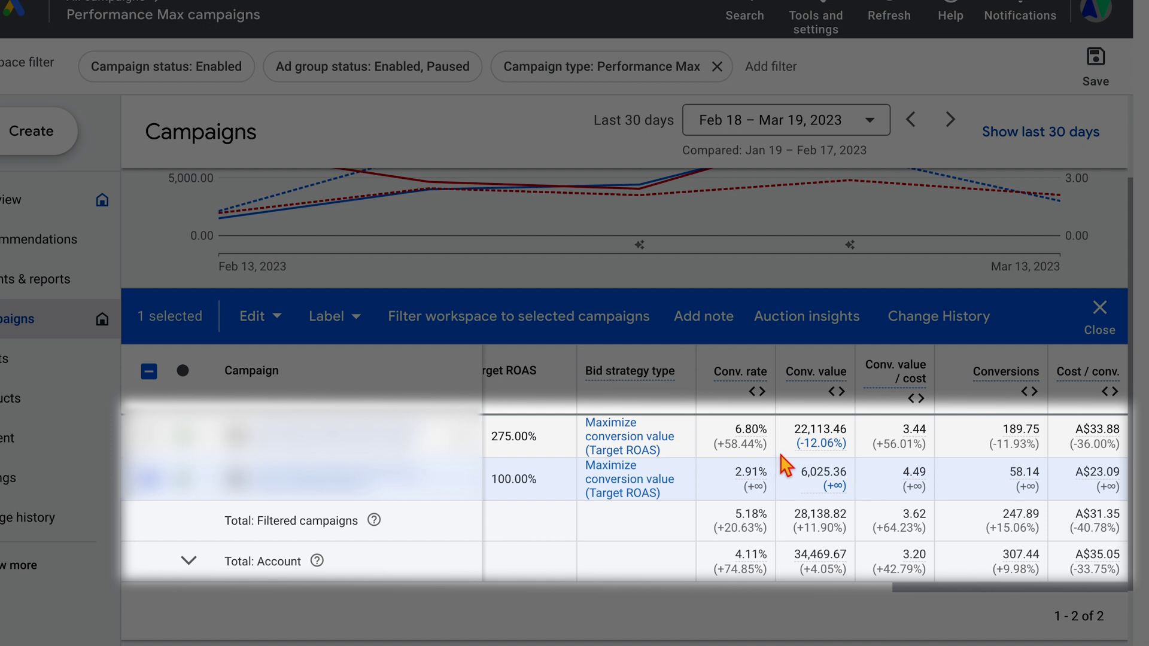
scroll(764, 465, "left", 4)
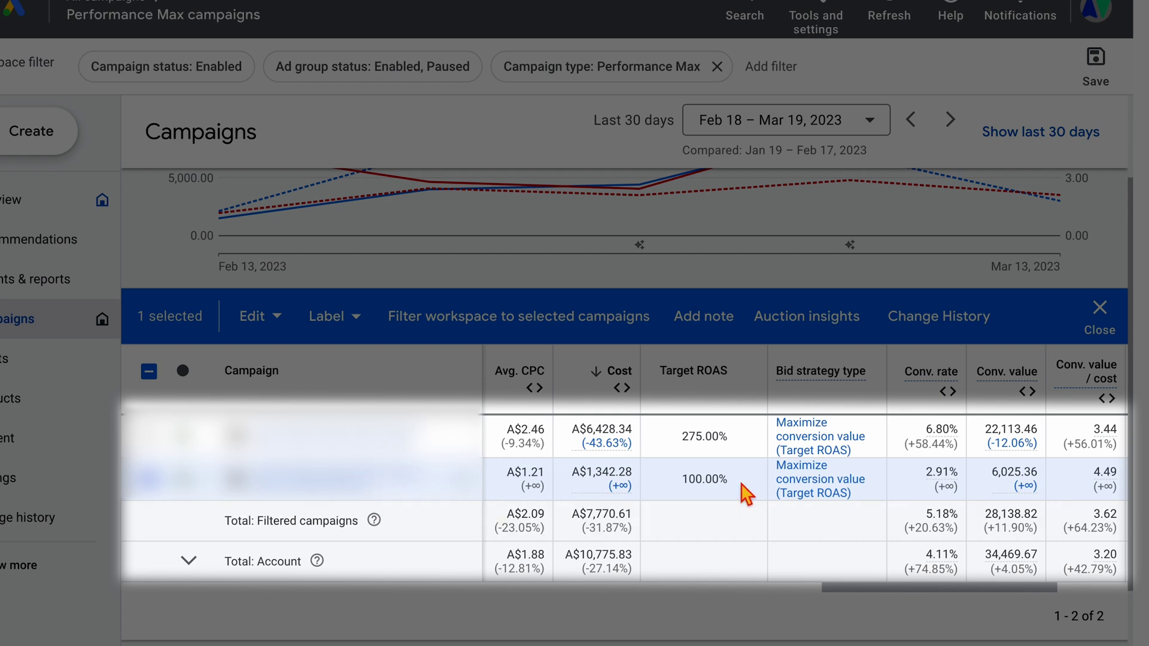
scroll(746, 494, "right", 3)
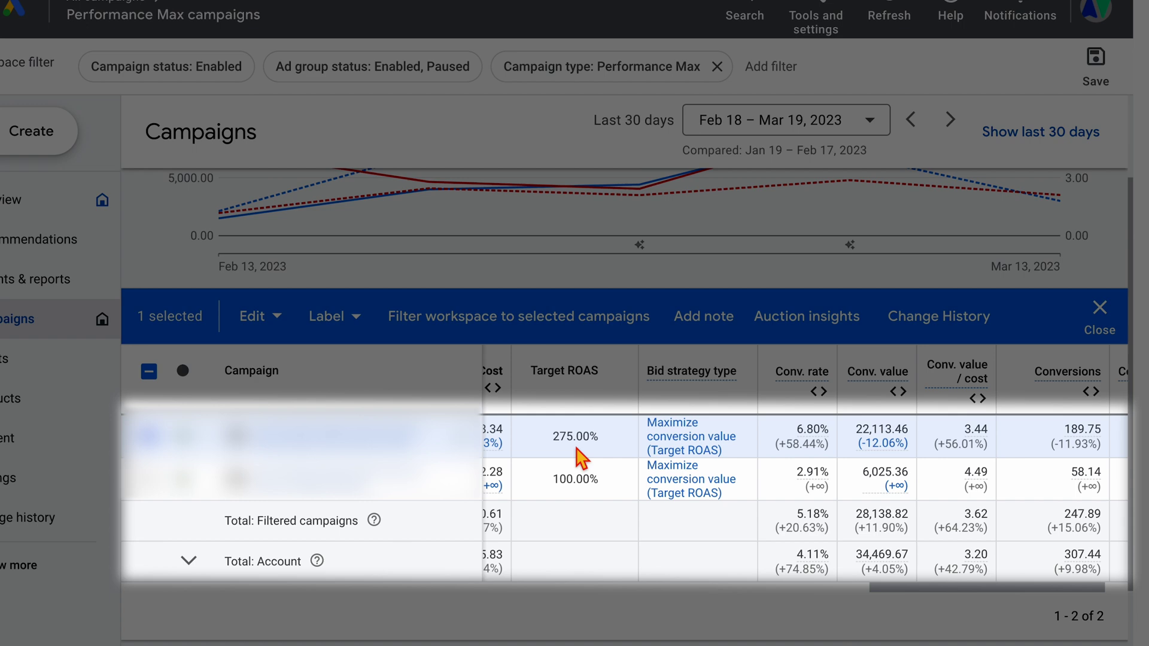
scroll(579, 458, "right", 2)
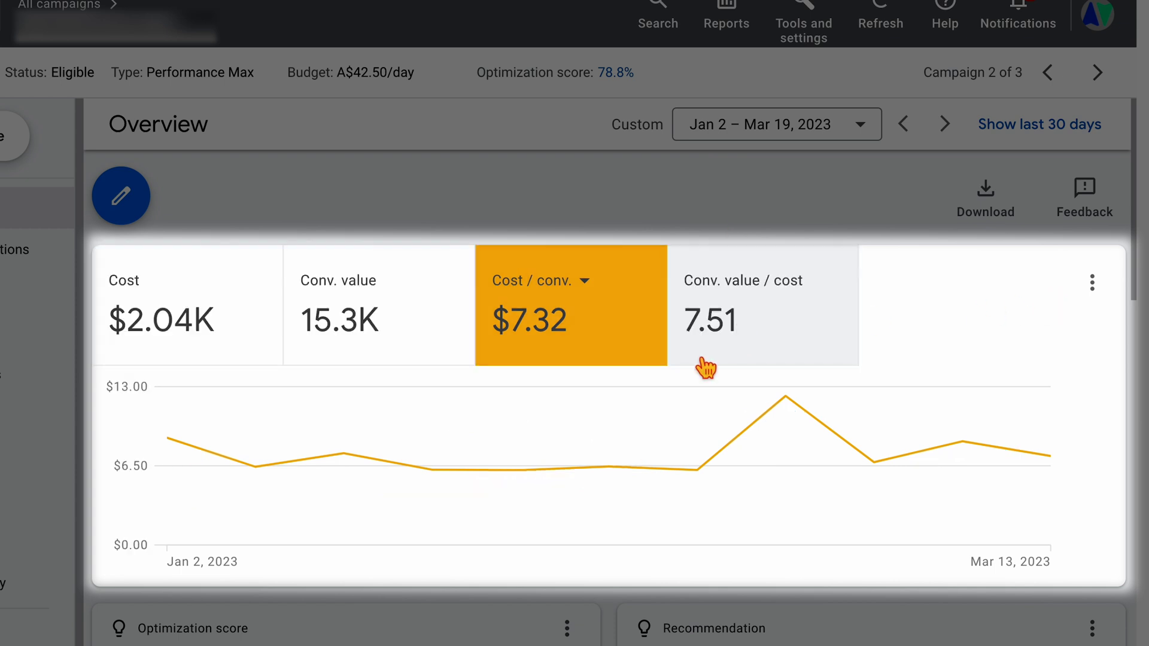
Examine the Performance Max campaign's weekly Cost / conv. trend and add Conv. value / cost to the overview chart
mouse_move(379, 464)
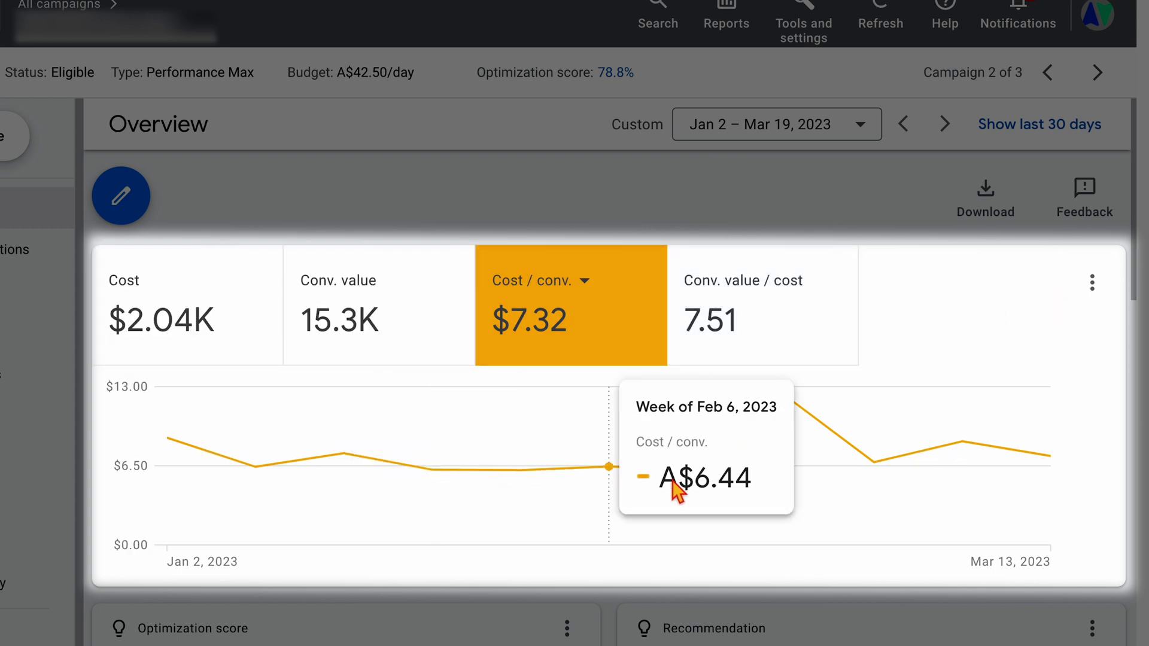
mouse_move(828, 487)
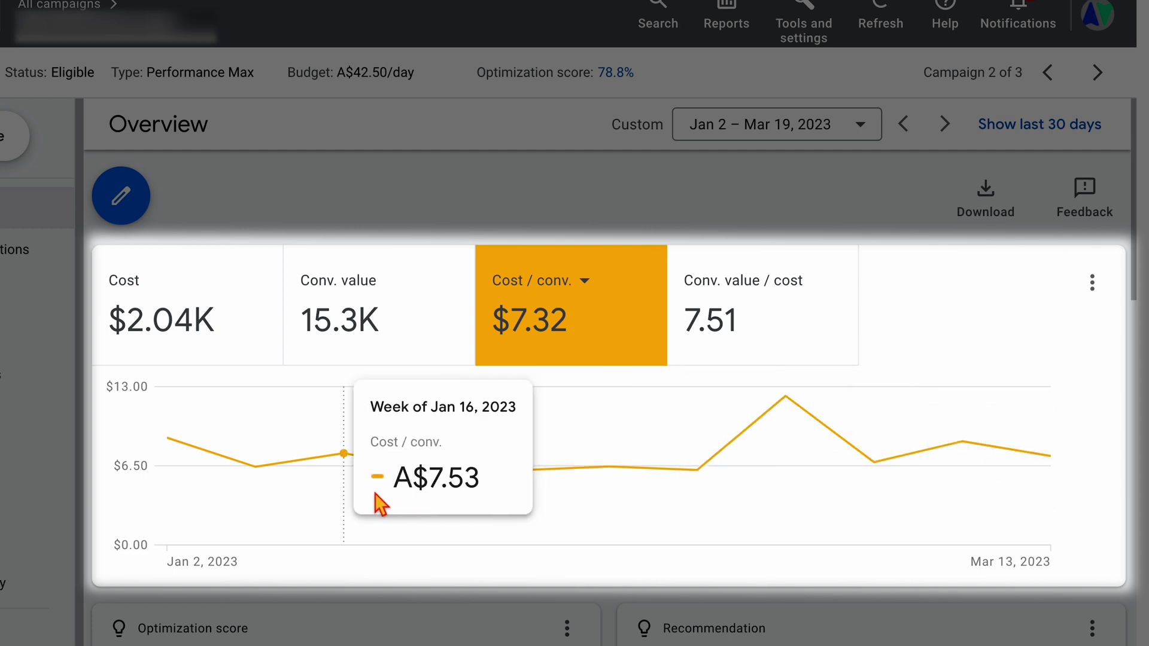
left_click(757, 339)
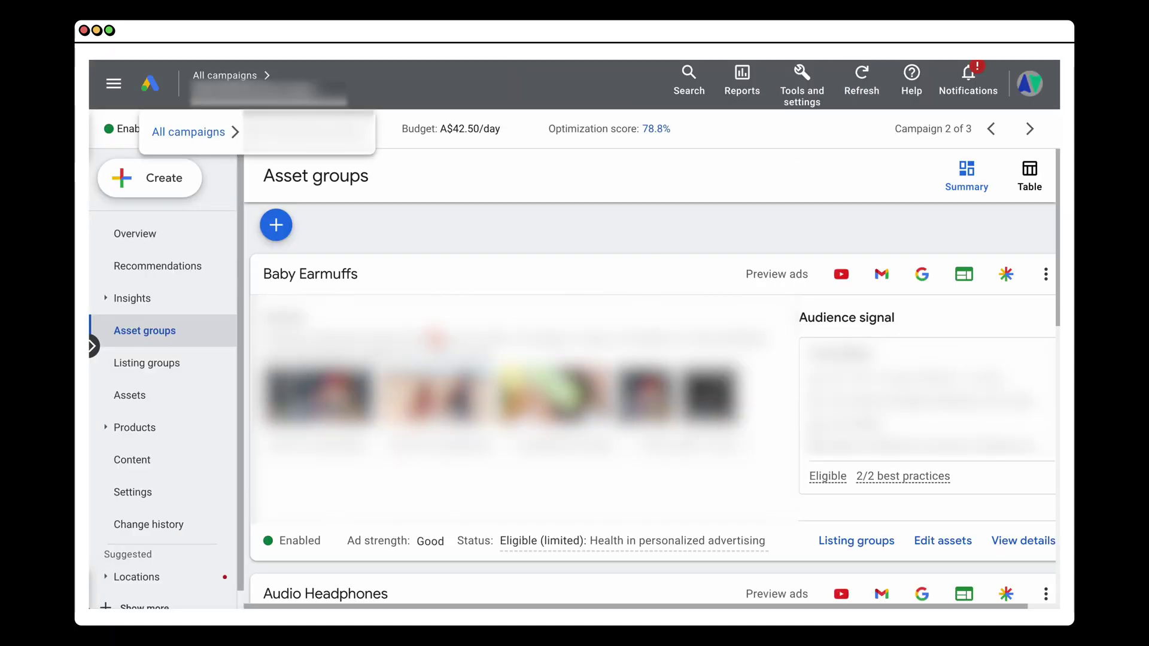
Review the campaign's asset groups, from Baby Earmuffs and Audio Headphones to the end of the list, including assets and audience signals
scroll(653, 383, "down", 1)
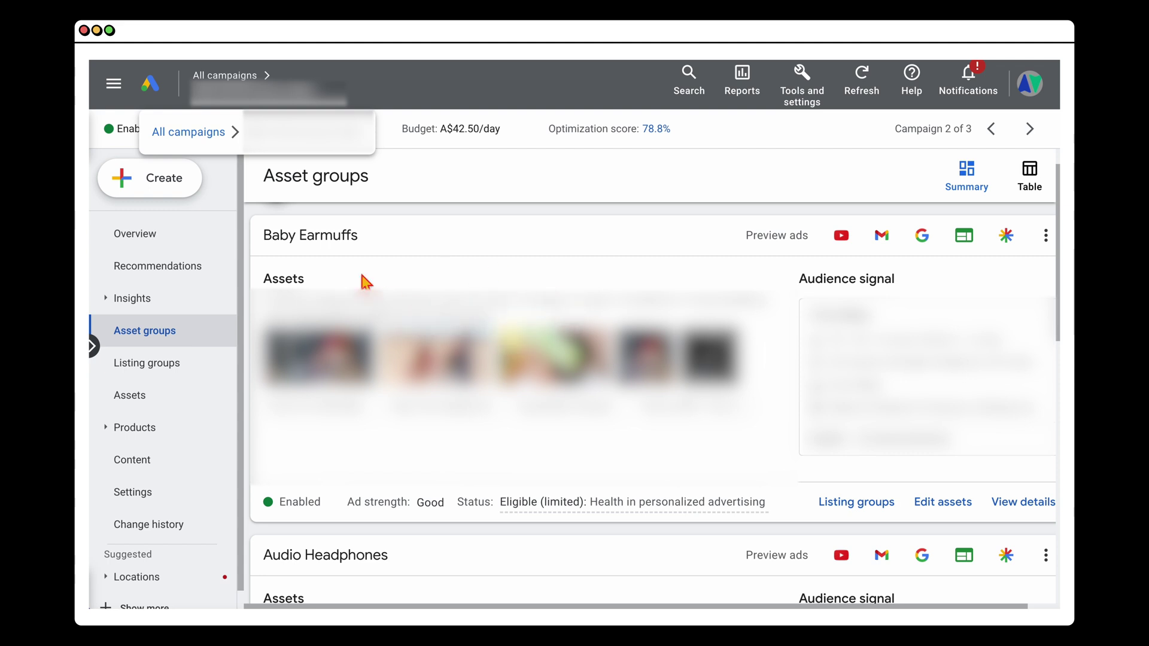
scroll(359, 281, "down", 3)
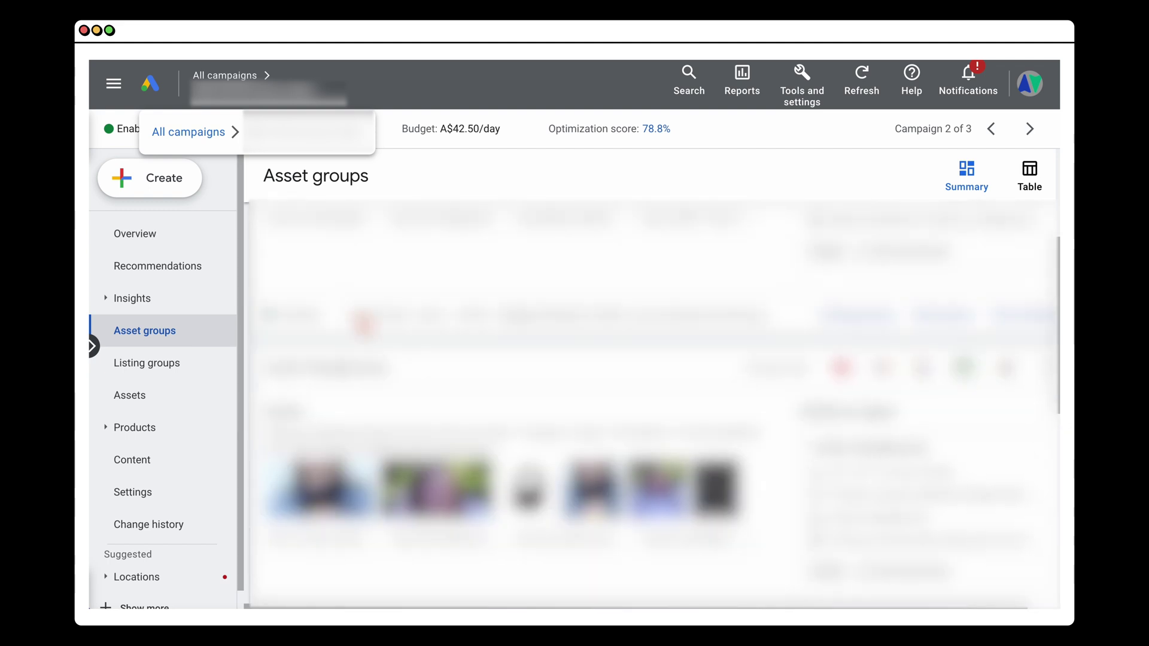
scroll(359, 299, "down", 5)
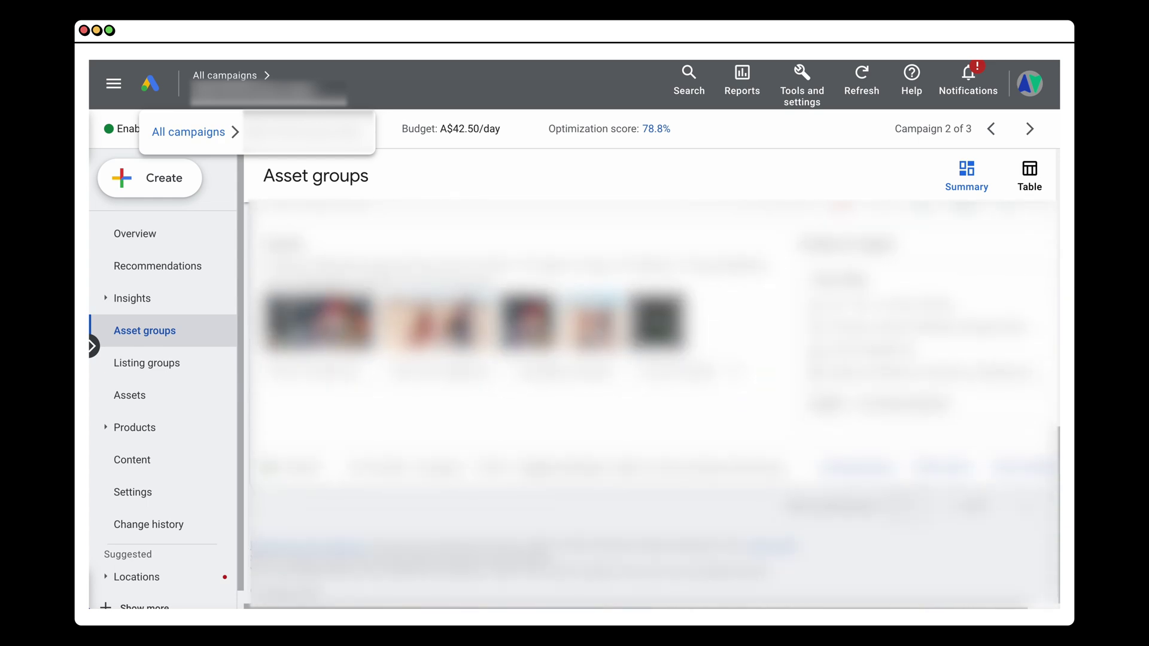